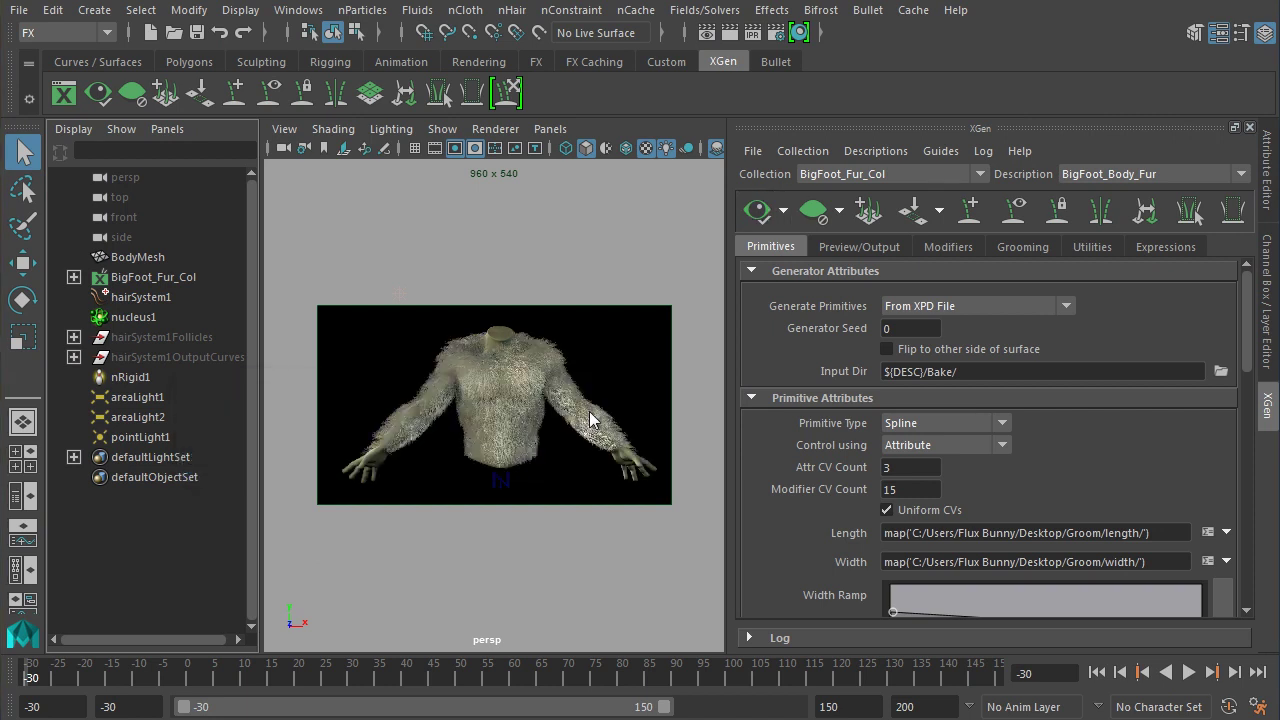
Open the Hypershade, bring its window fully into view and display the attributes of the xgen_hair_physical material.
{"action": "left_click", "coordinate": [1266, 290]}
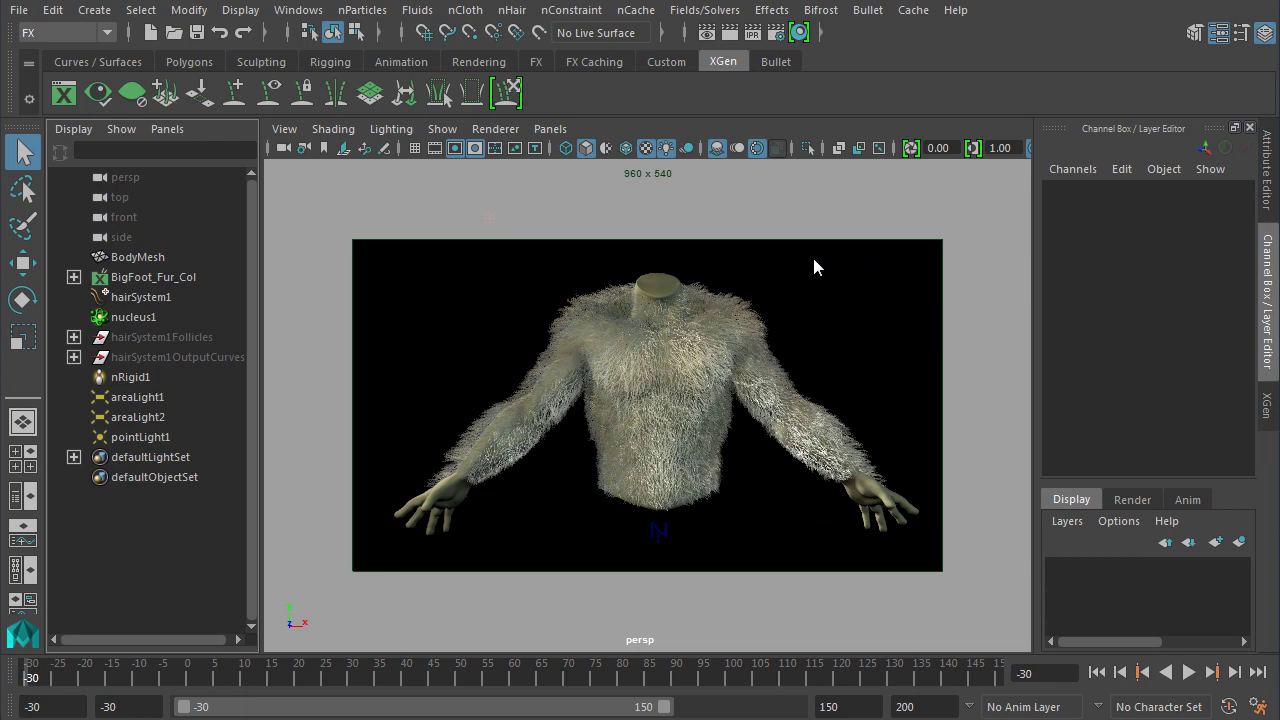
{"action": "left_click", "coordinate": [300, 11]}
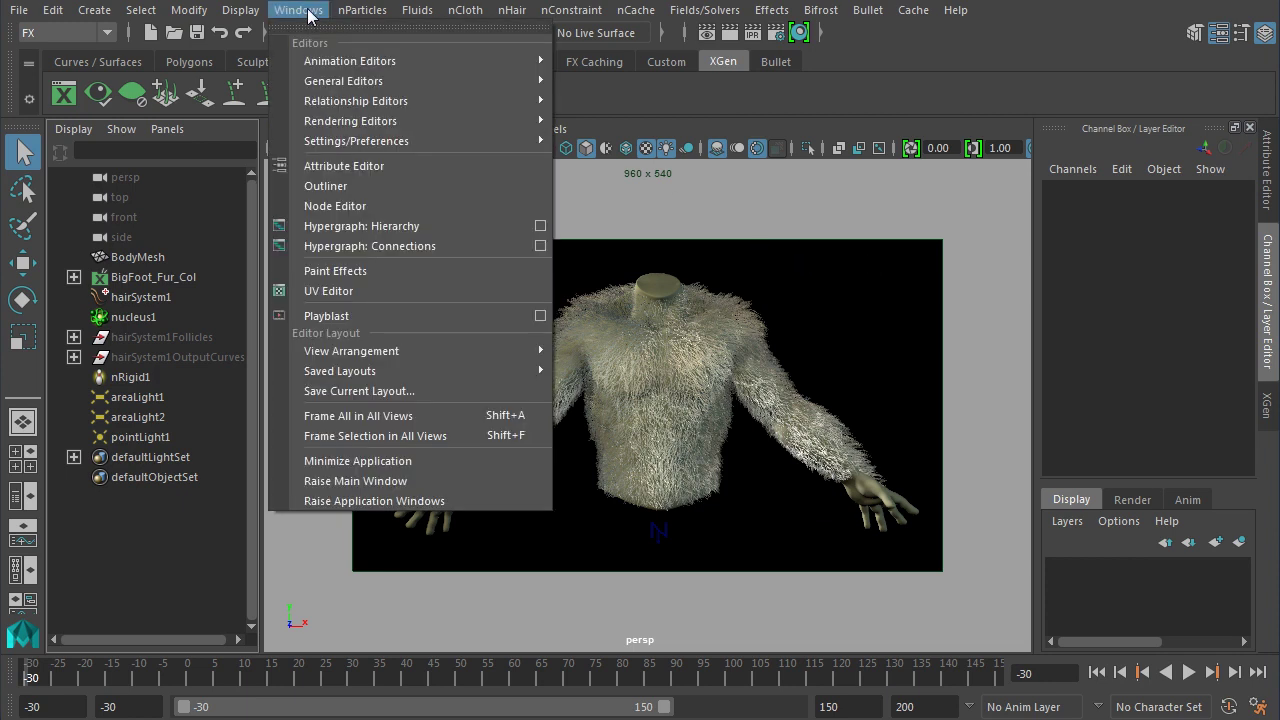
{"action": "mouse_move", "coordinate": [365, 122]}
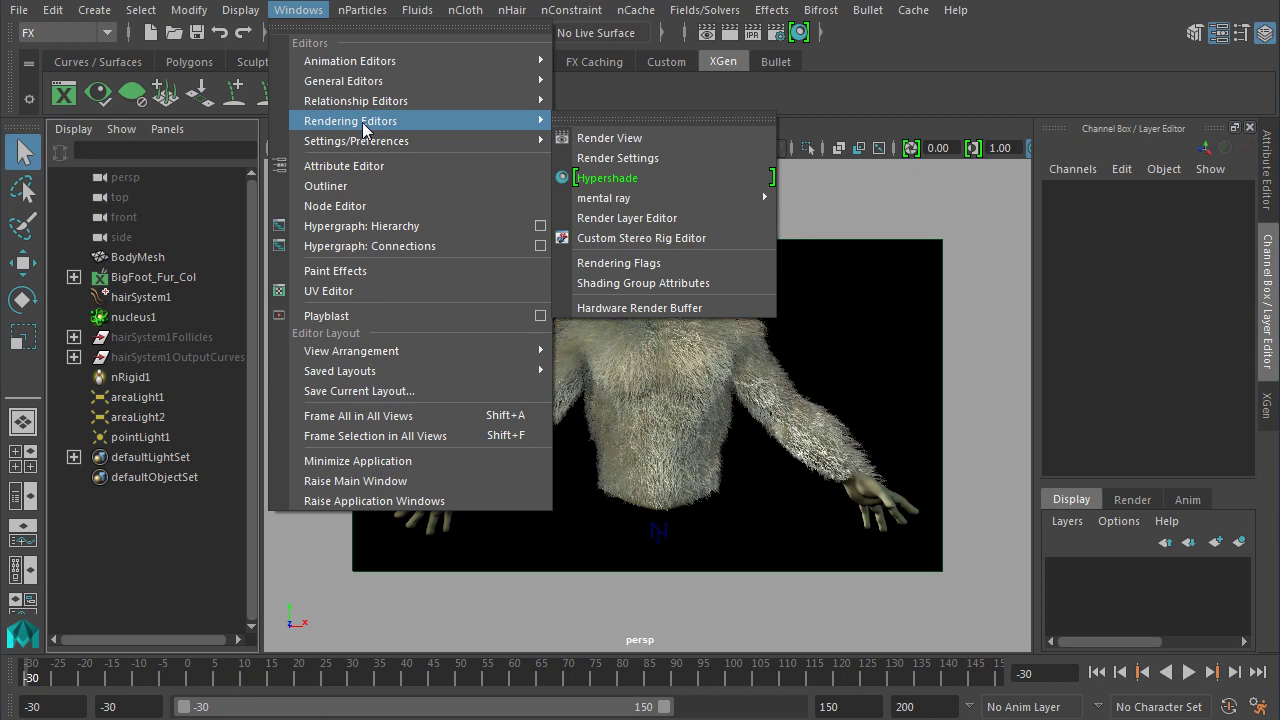
{"action": "left_click", "coordinate": [633, 178]}
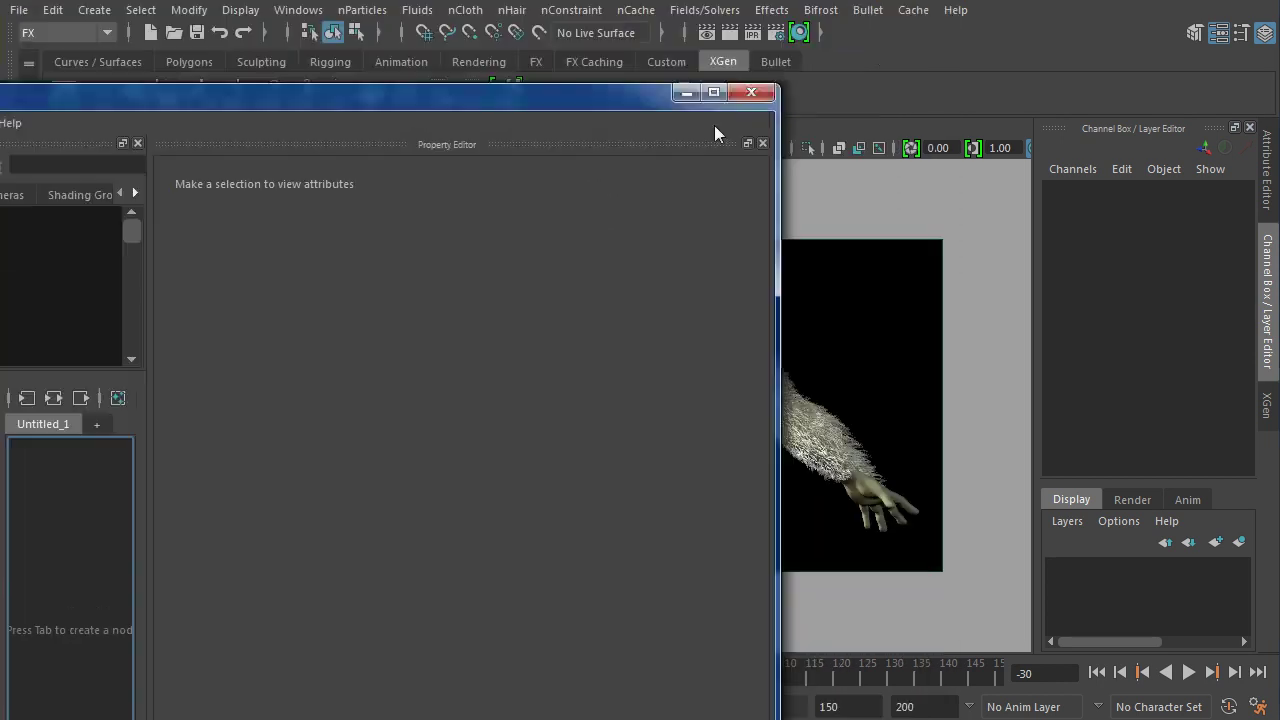
{"action": "left_click_drag", "start_coordinate": [485, 233], "coordinate": [895, 70]}
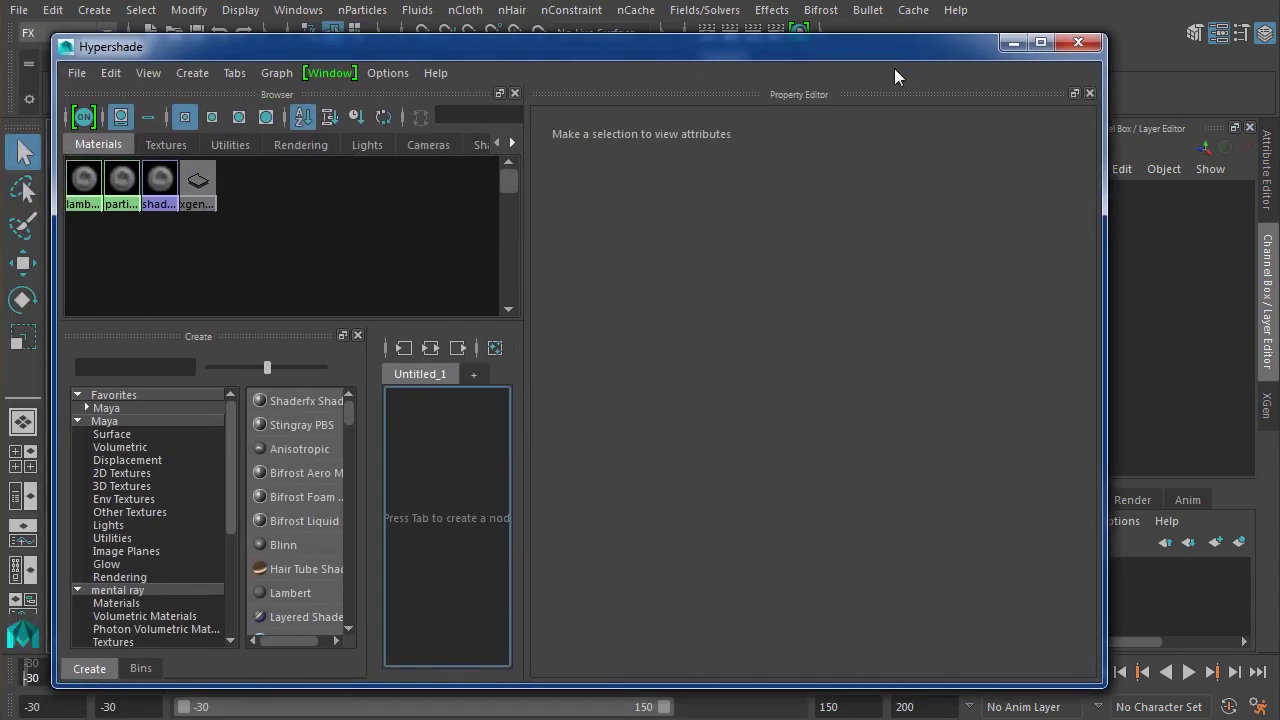
{"action": "left_click", "coordinate": [199, 201]}
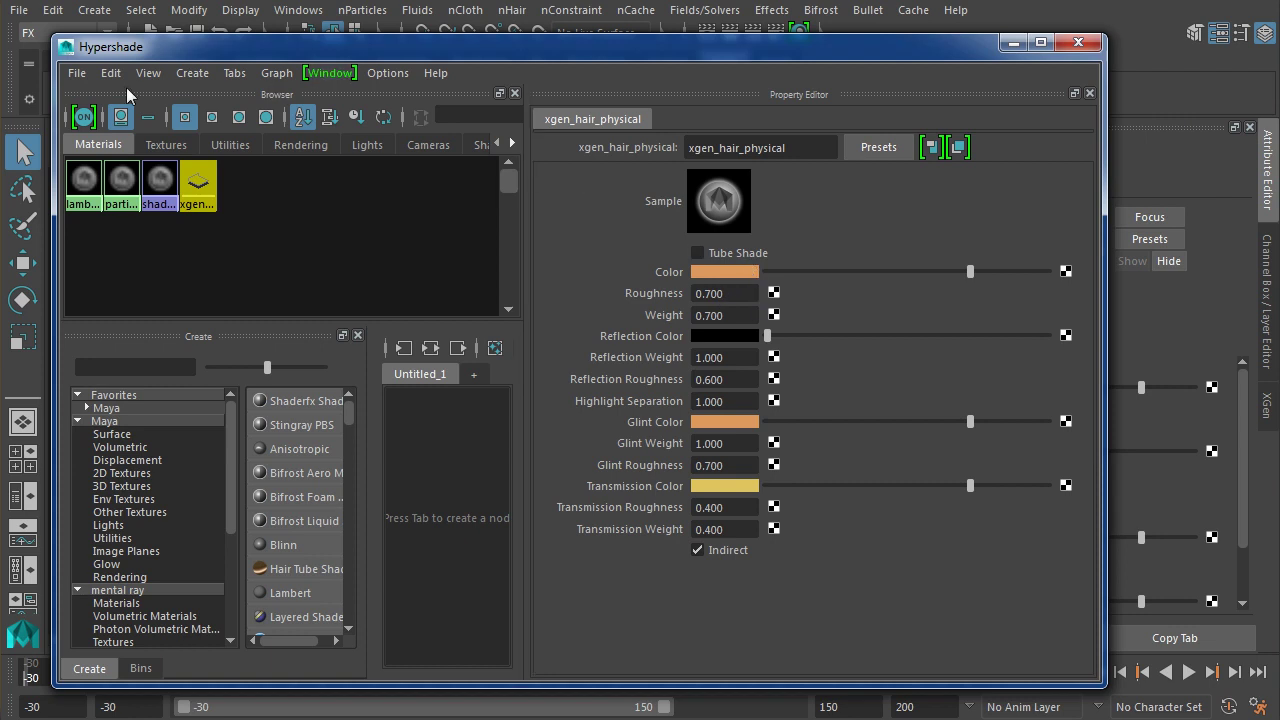
Make the Hypershade narrower, uncover the Outliner and expand BigFoot_Fur_Col and BigFoot_Body_Fur down to the xgmr:geoshader node.
{"action": "left_click_drag", "start_coordinate": [53, 79], "coordinate": [257, 79]}
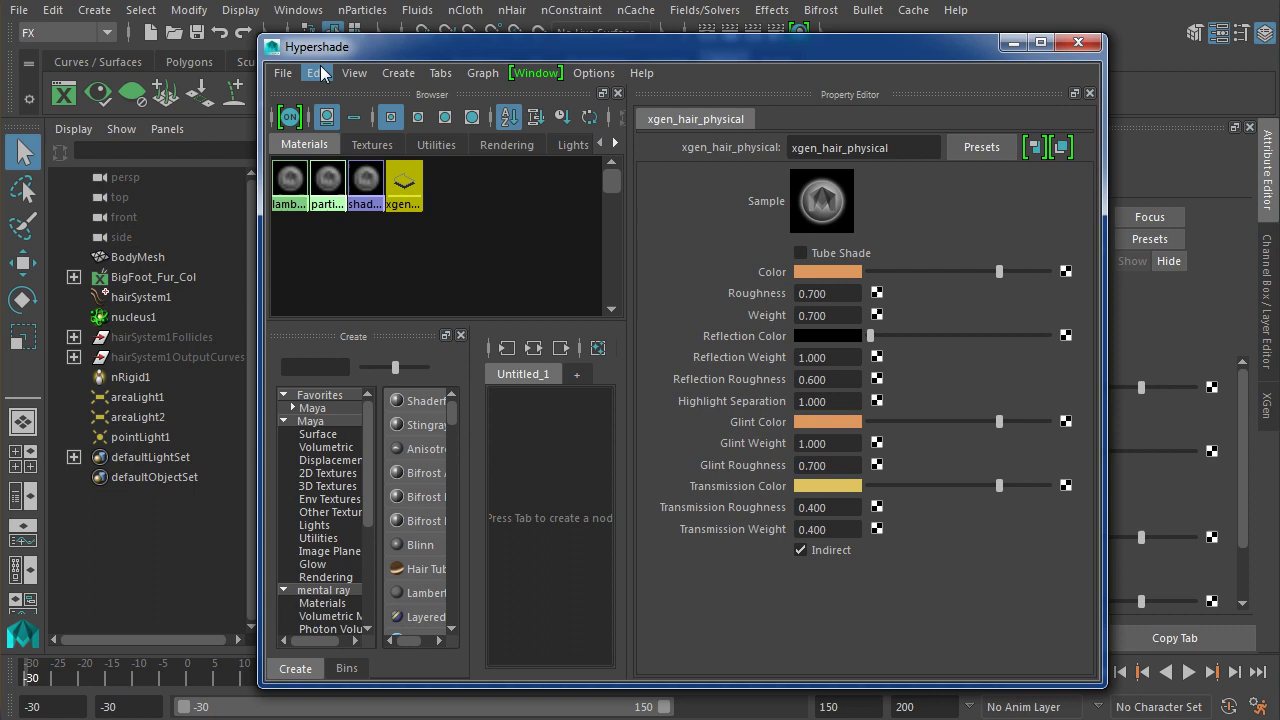
{"action": "left_click_drag", "start_coordinate": [322, 47], "coordinate": [376, 470]}
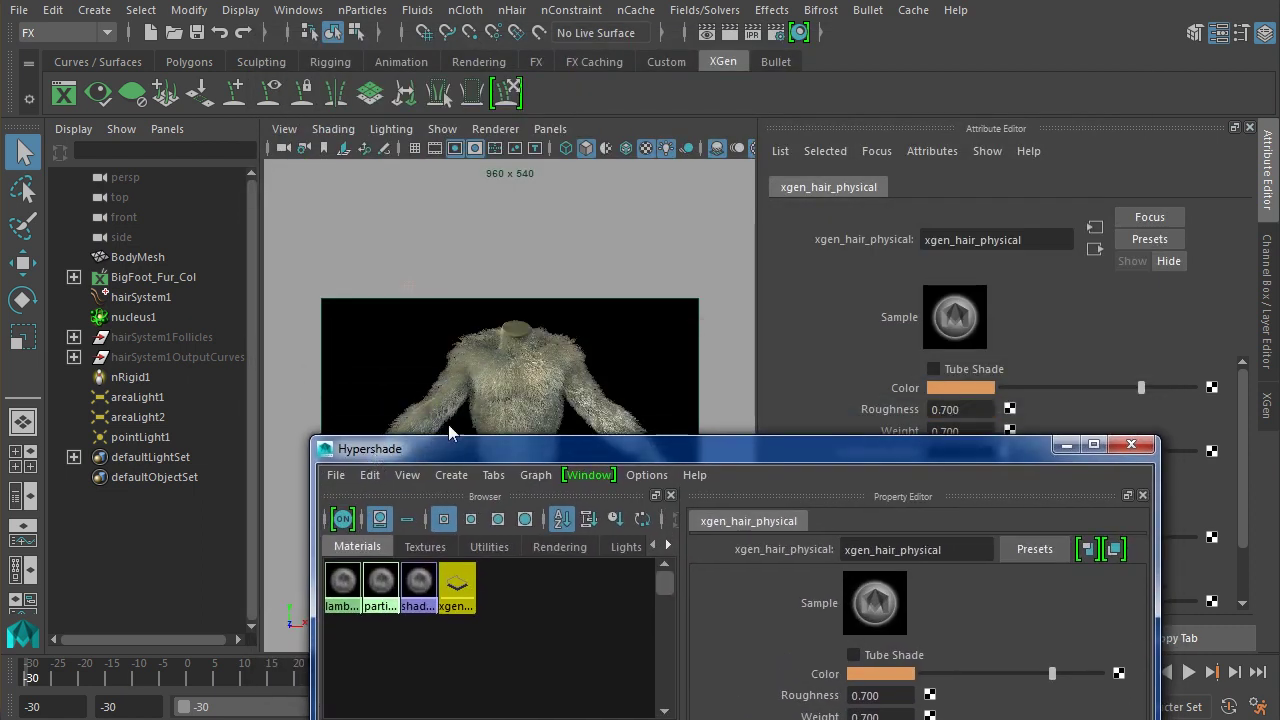
{"action": "double_click", "coordinate": [452, 449]}
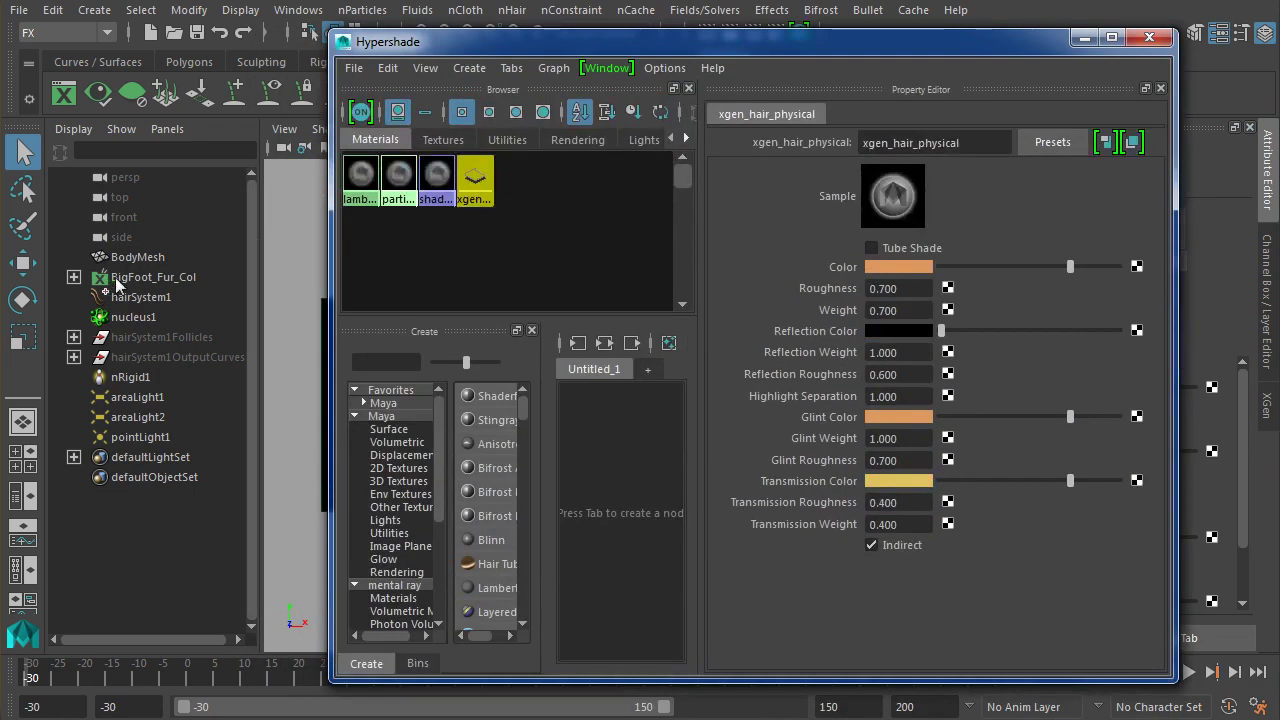
{"action": "left_click", "coordinate": [74, 277]}
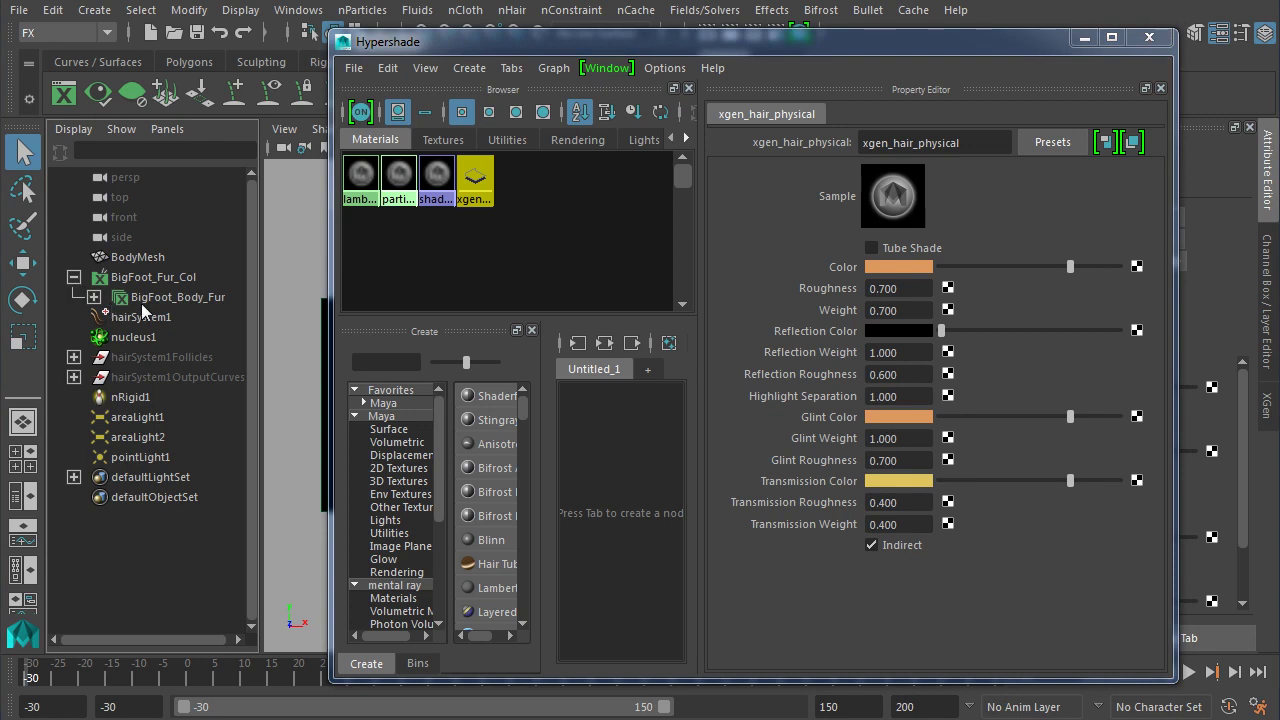
{"action": "left_click", "coordinate": [93, 297]}
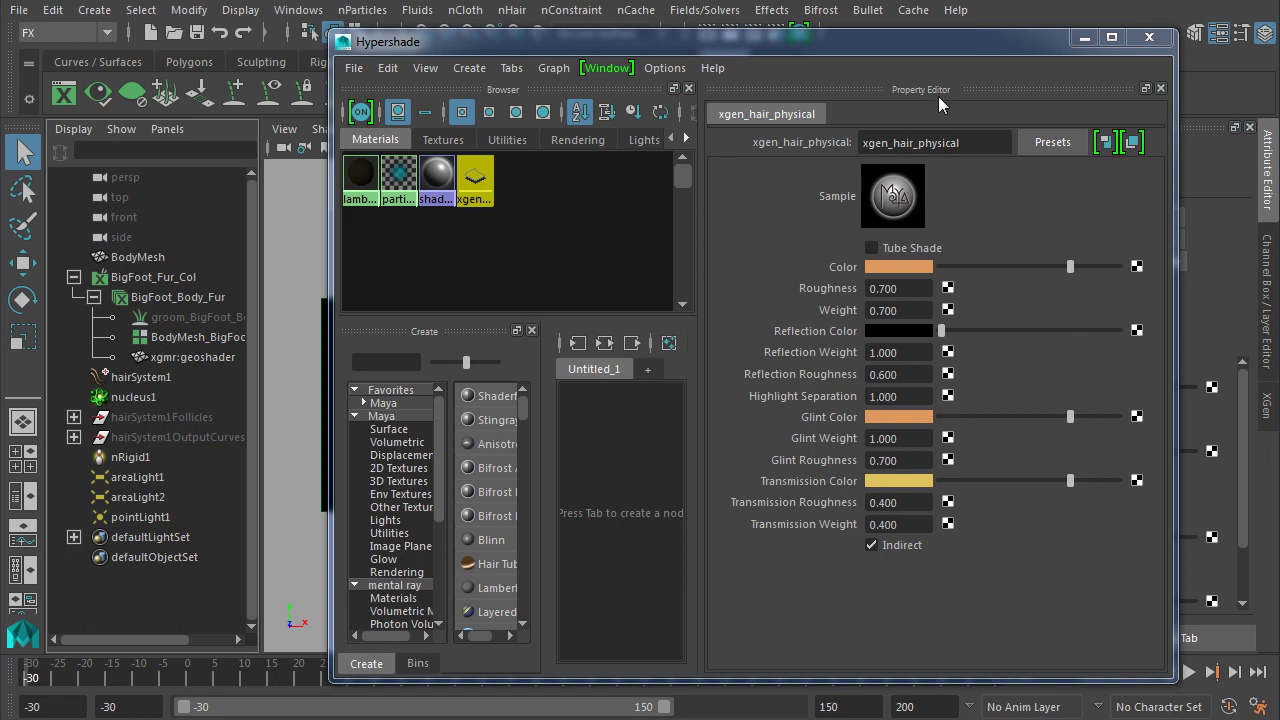
Enlarge the Hypershade window and give its node creation list more height.
{"action": "left_click_drag", "start_coordinate": [940, 46], "coordinate": [771, 53]}
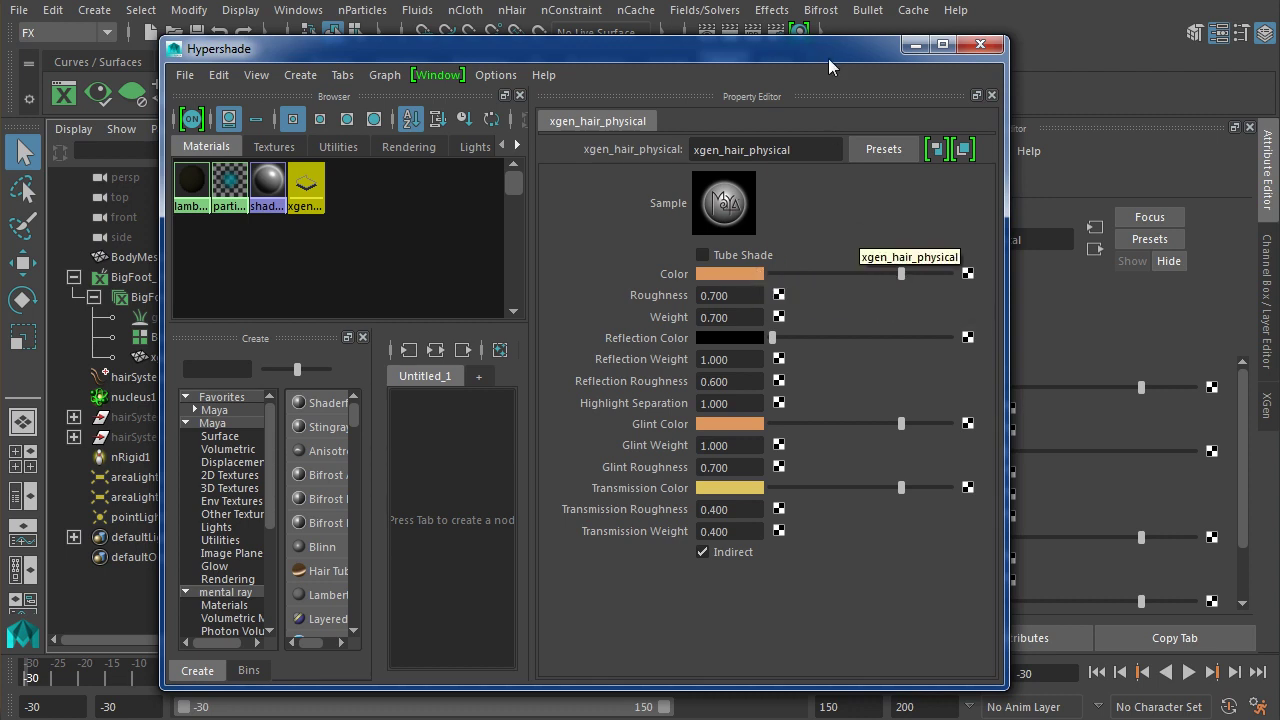
{"action": "left_click_drag", "start_coordinate": [828, 54], "coordinate": [808, 51]}
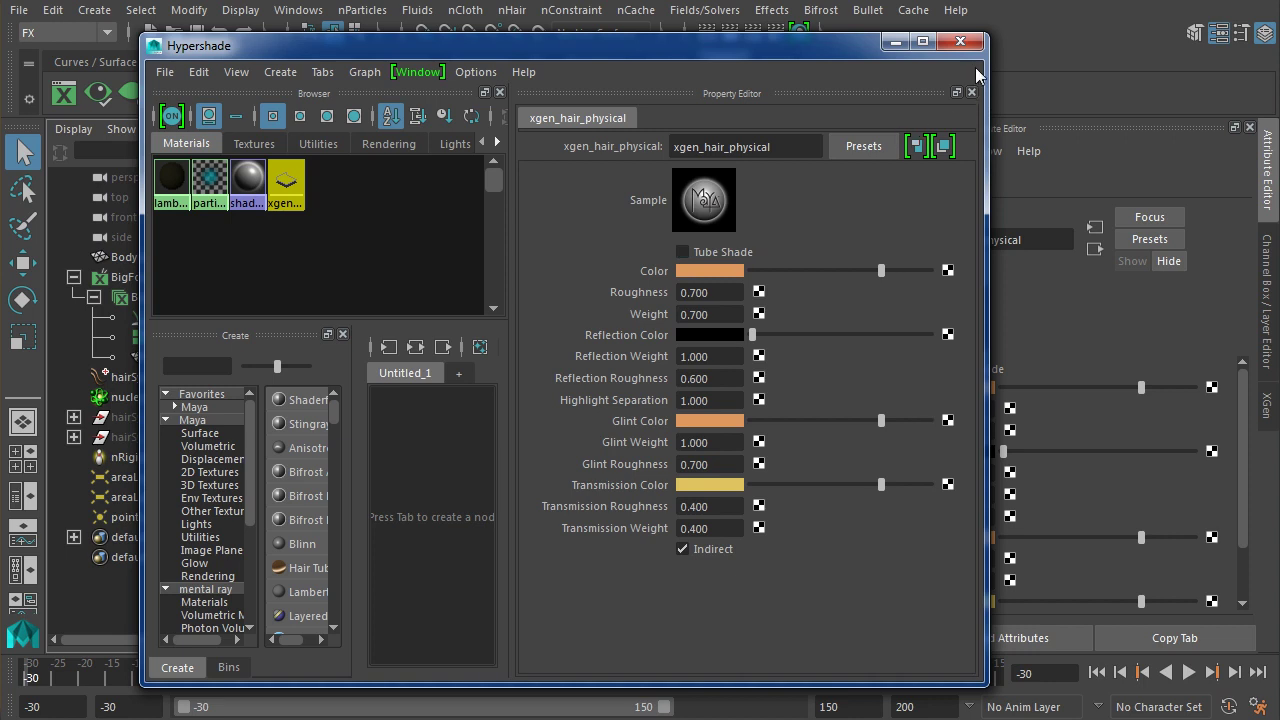
{"action": "left_click_drag", "start_coordinate": [987, 40], "coordinate": [1155, 80]}
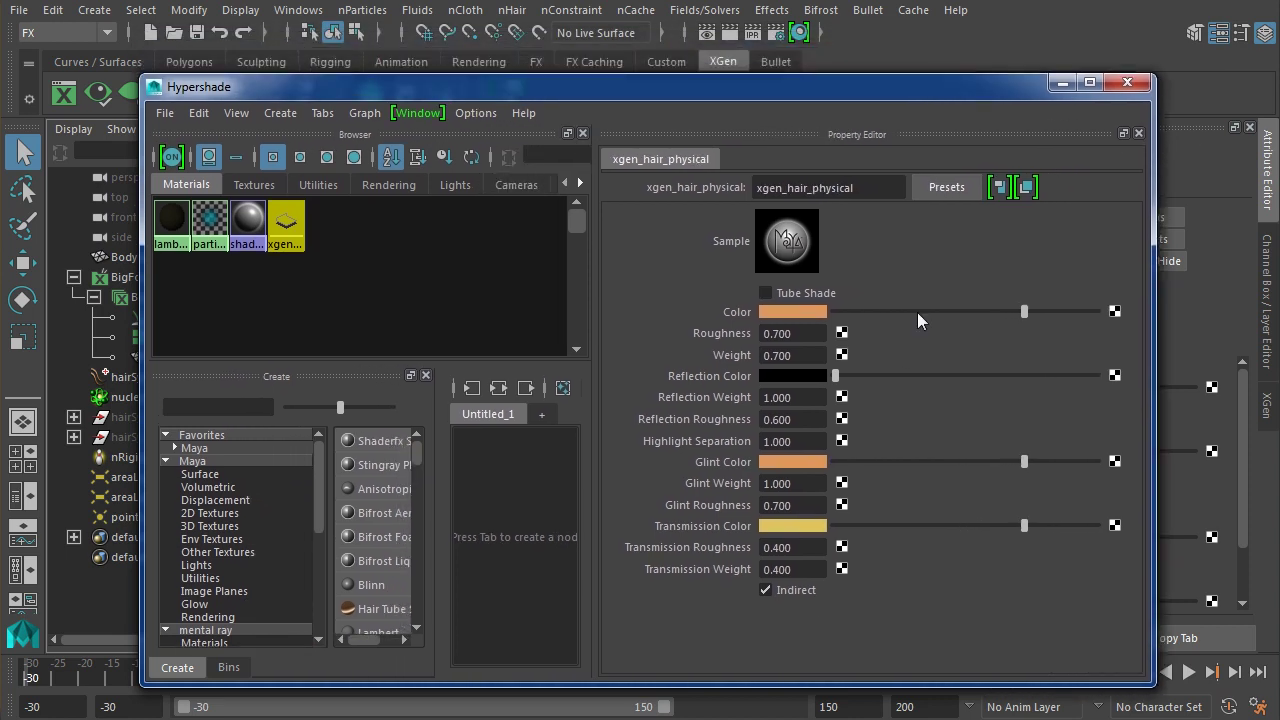
{"action": "left_click_drag", "start_coordinate": [572, 97], "coordinate": [509, 64]}
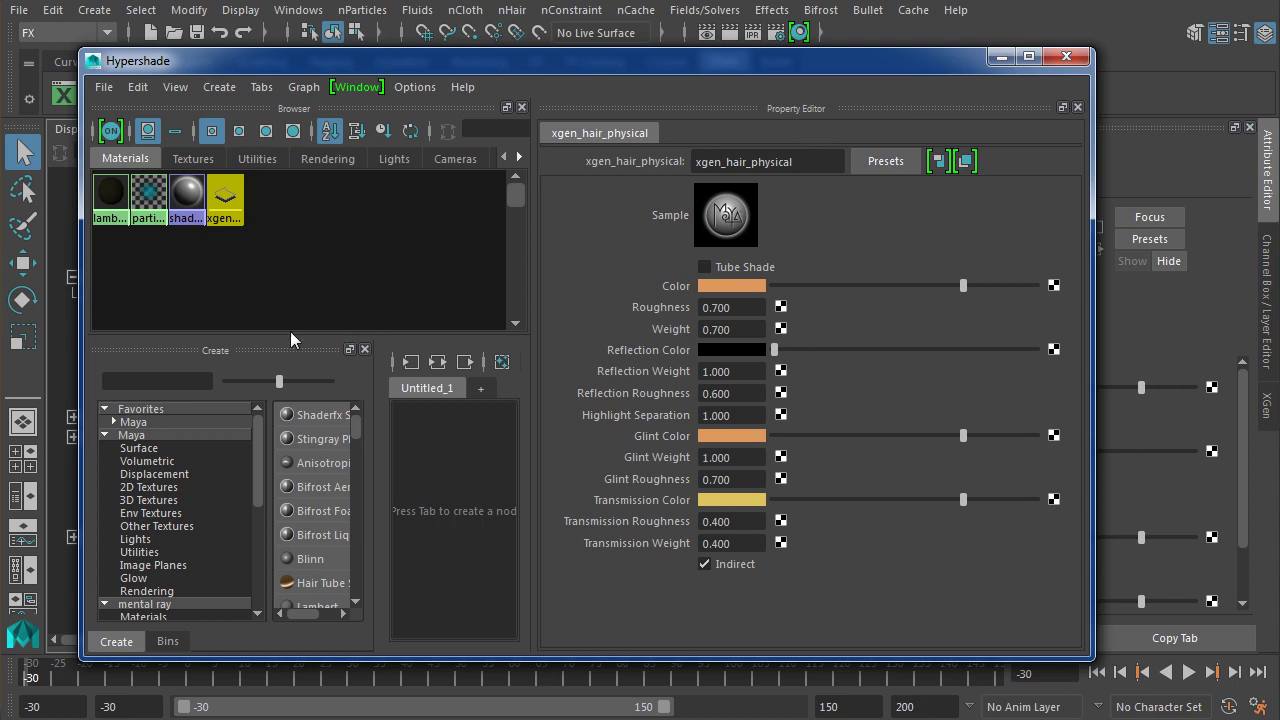
{"action": "left_click_drag", "start_coordinate": [290, 334], "coordinate": [293, 257]}
Filter the list of creatable nodes by xgen, widen the list and create an xgen_hair_phen material.
{"action": "left_click", "coordinate": [192, 298]}
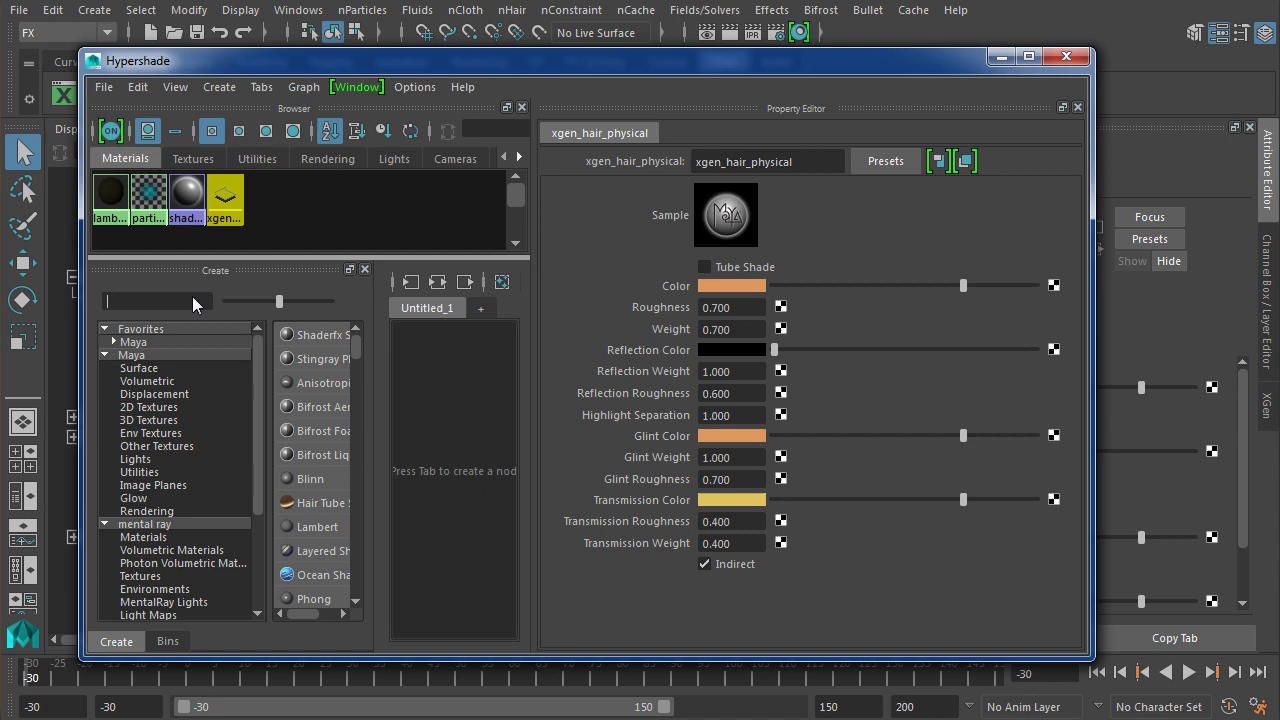
{"action": "type", "text": "hair"}
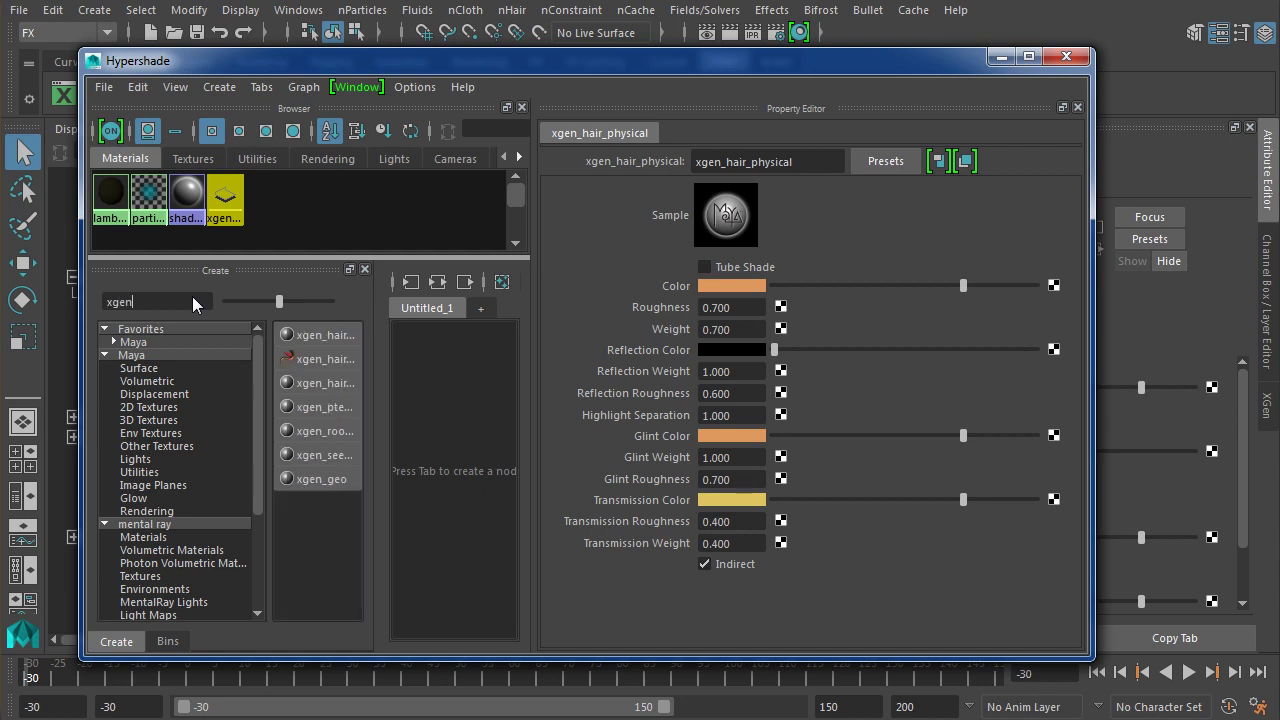
{"action": "key", "text": "BackSpace"}
{"action": "key", "text": "BackSpace"}
{"action": "key", "text": "BackSpace"}
{"action": "key", "text": "BackSpace"}
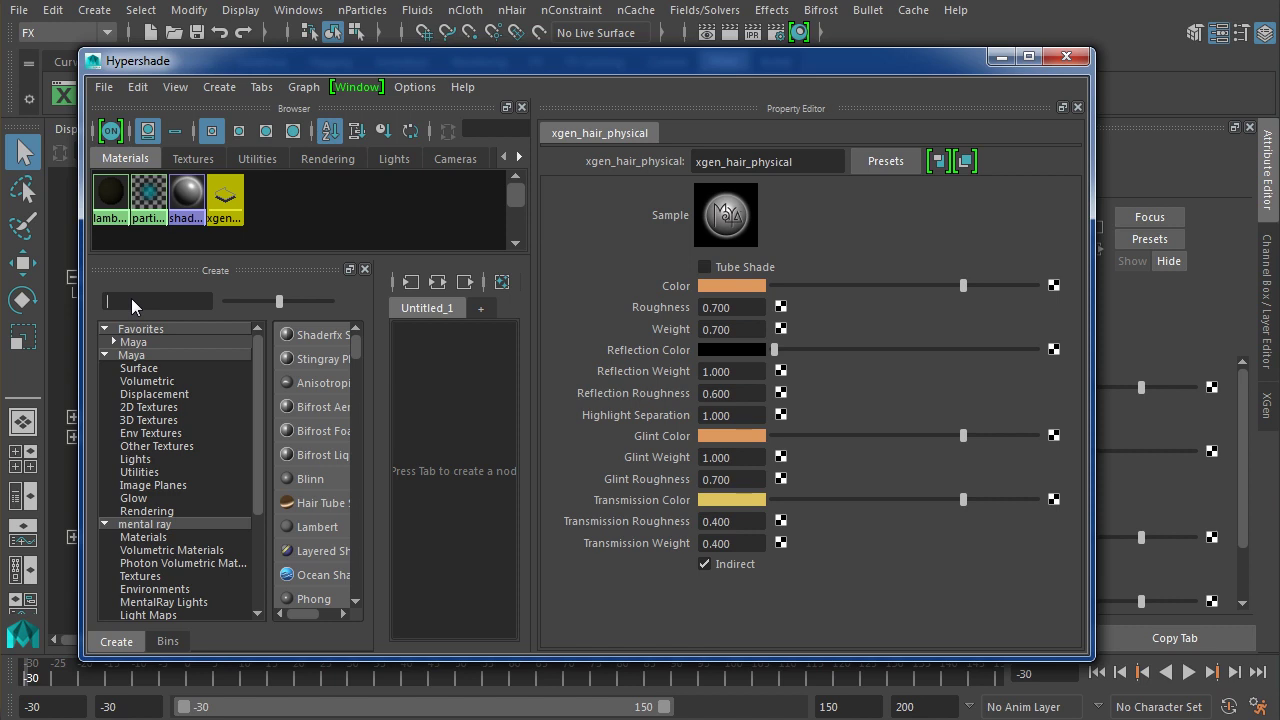
{"action": "type", "text": "xgen"}
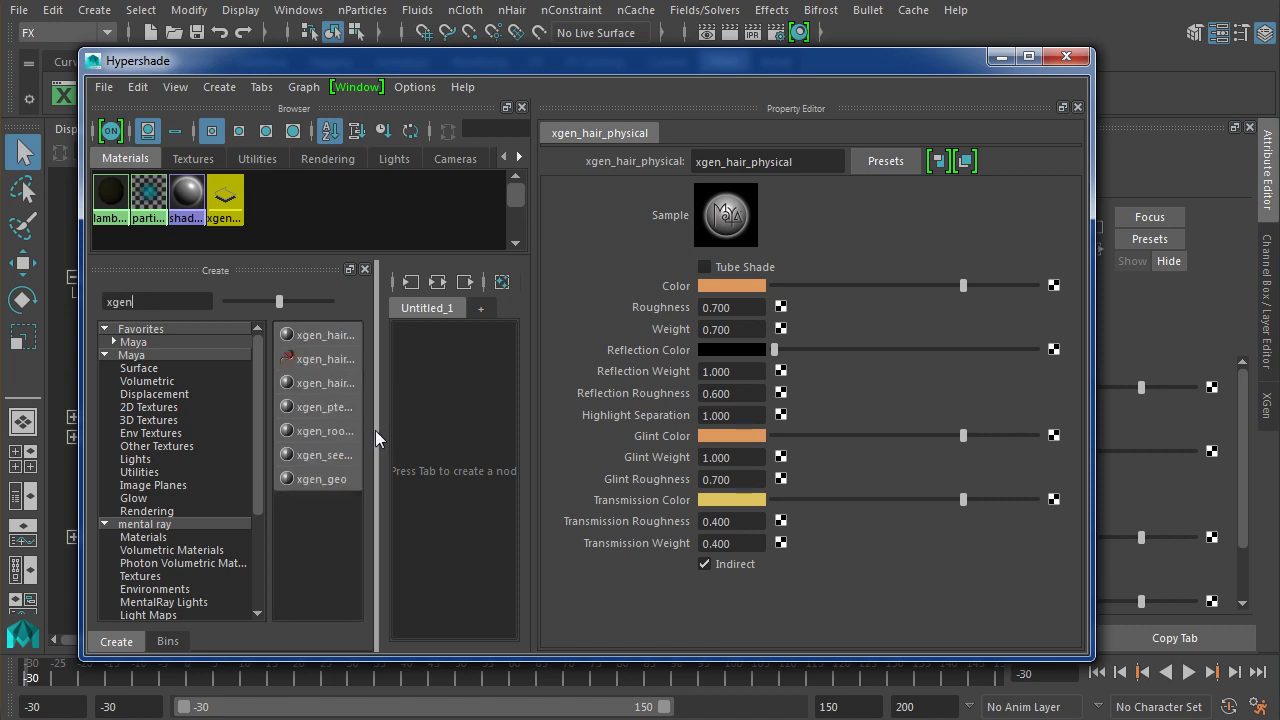
{"action": "left_click_drag", "start_coordinate": [375, 430], "coordinate": [498, 426]}
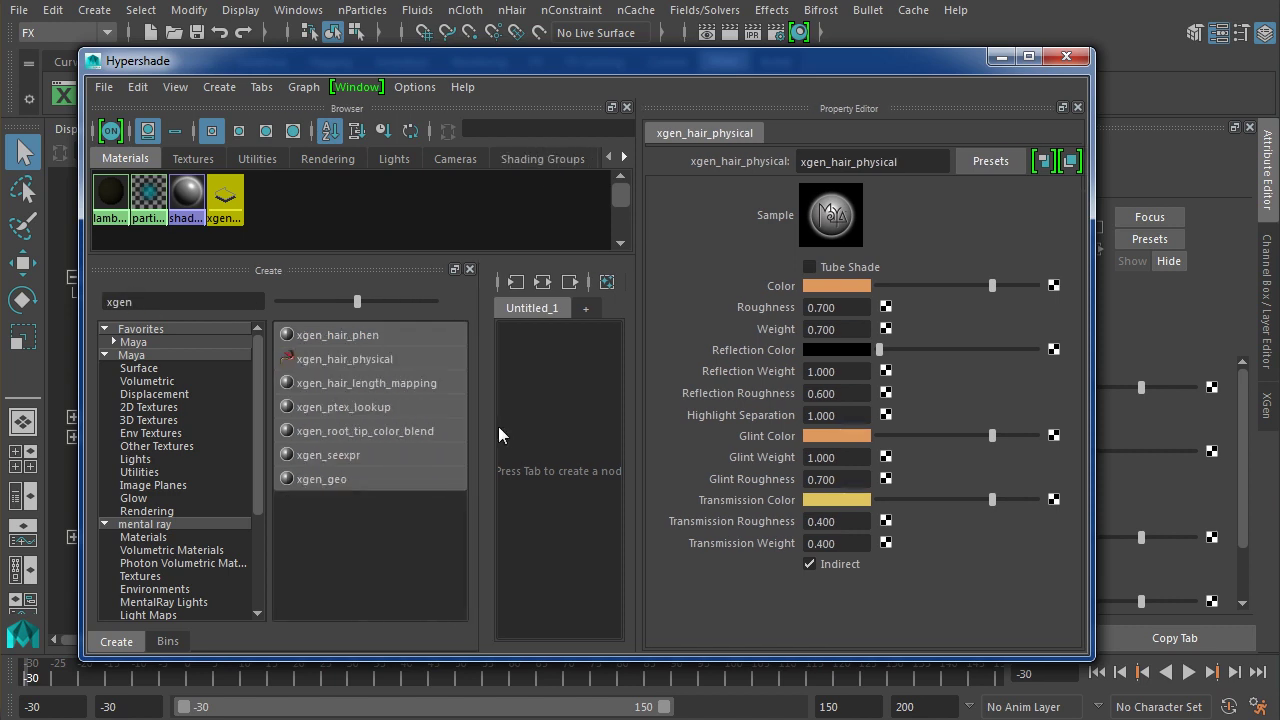
{"action": "left_click", "coordinate": [383, 345]}
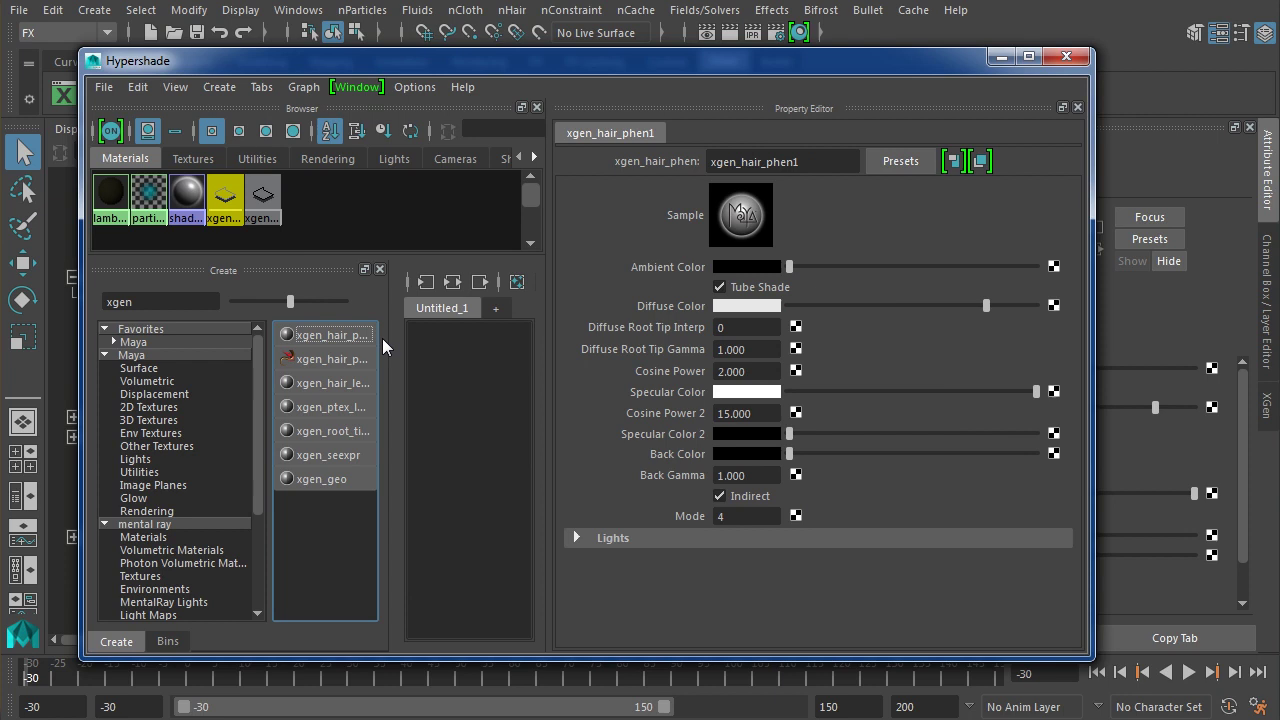
Compare the attributes of the xgen_hair_physical material with those of xgen_hair_phen1.
{"action": "left_click", "coordinate": [265, 210]}
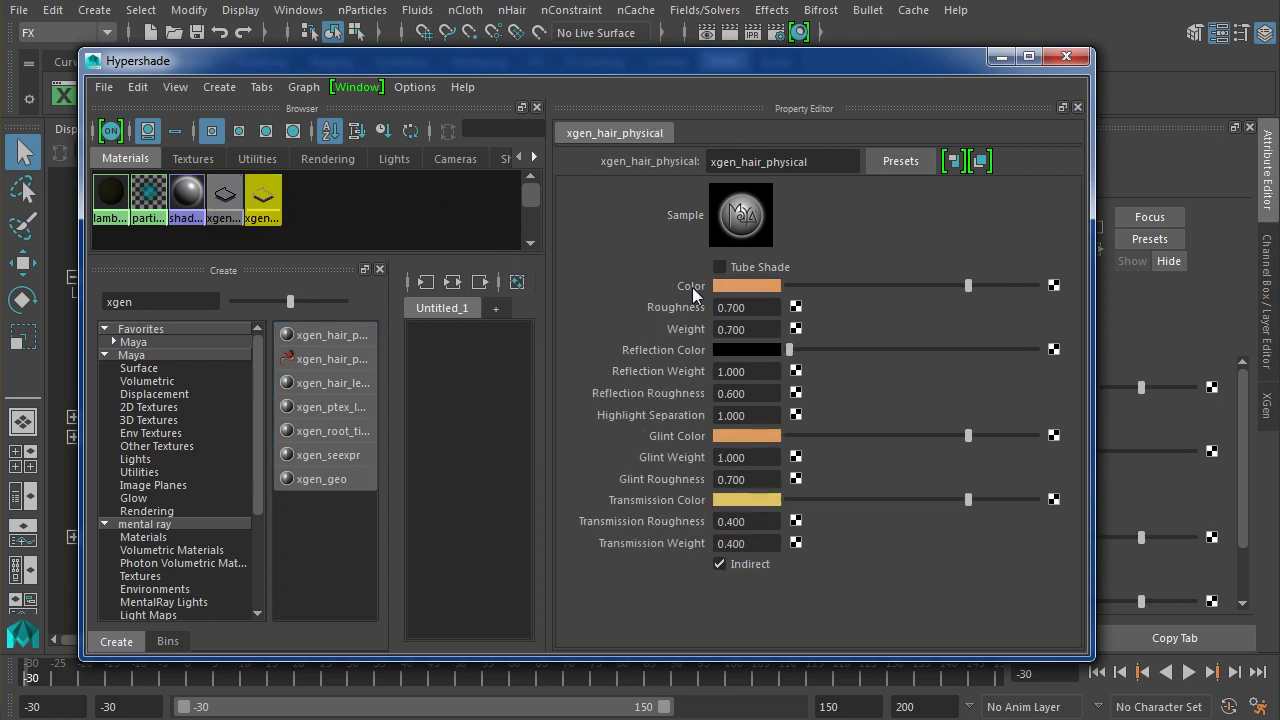
{"action": "left_click", "coordinate": [230, 200]}
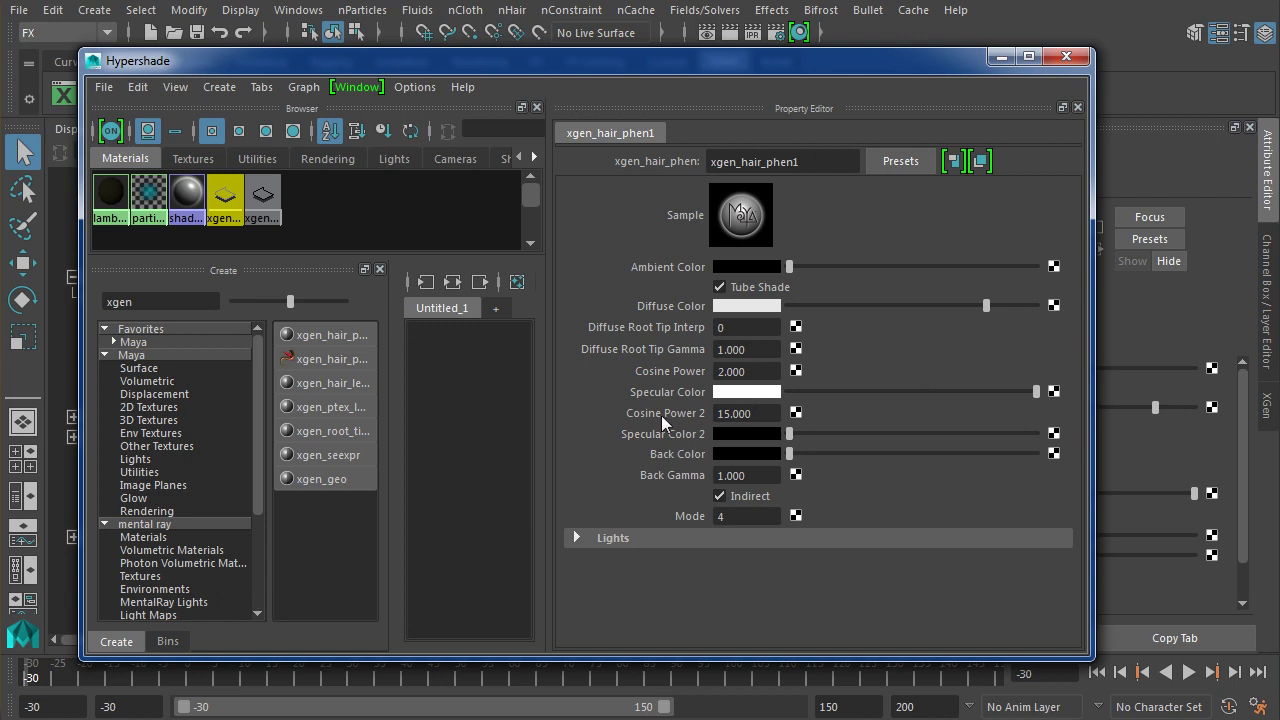
Select the xgmr:geoshader node under BigFoot_Body_Fur and try to assign the xgen_hair_phen1 material to it.
{"action": "left_click_drag", "start_coordinate": [290, 61], "coordinate": [445, 62]}
{"action": "left_click", "coordinate": [162, 360]}
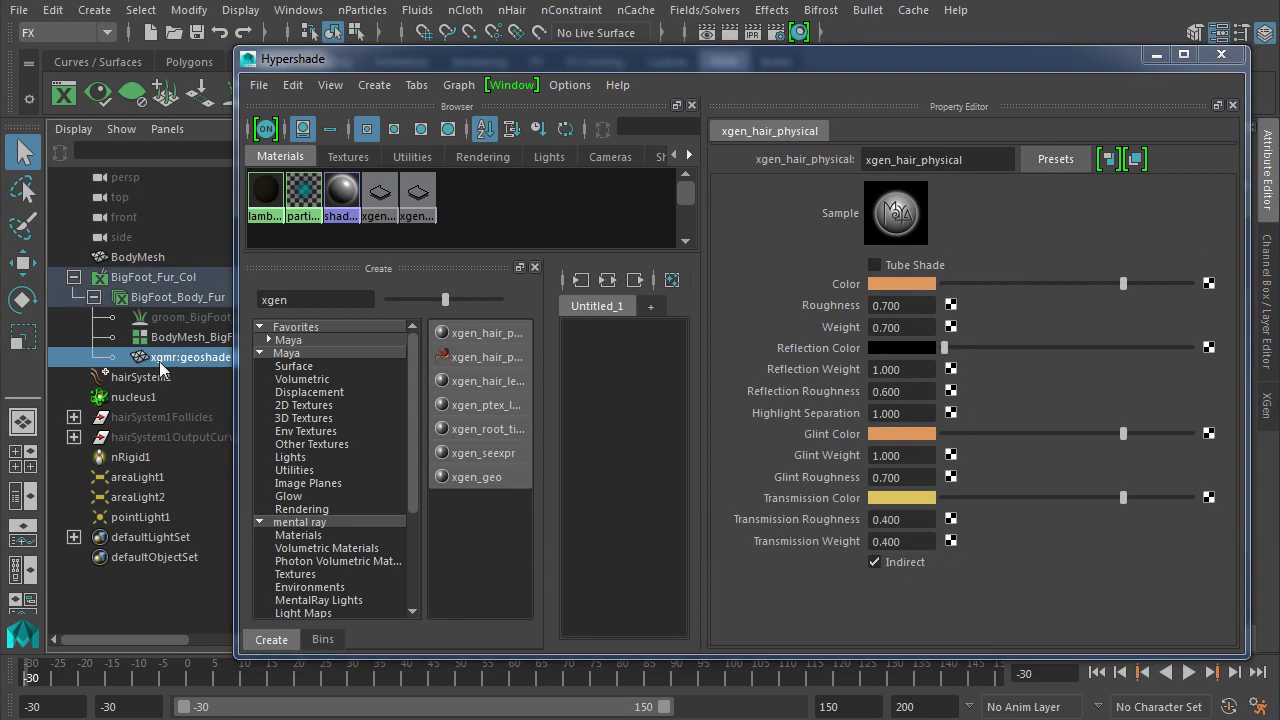
{"action": "right_click", "coordinate": [380, 203]}
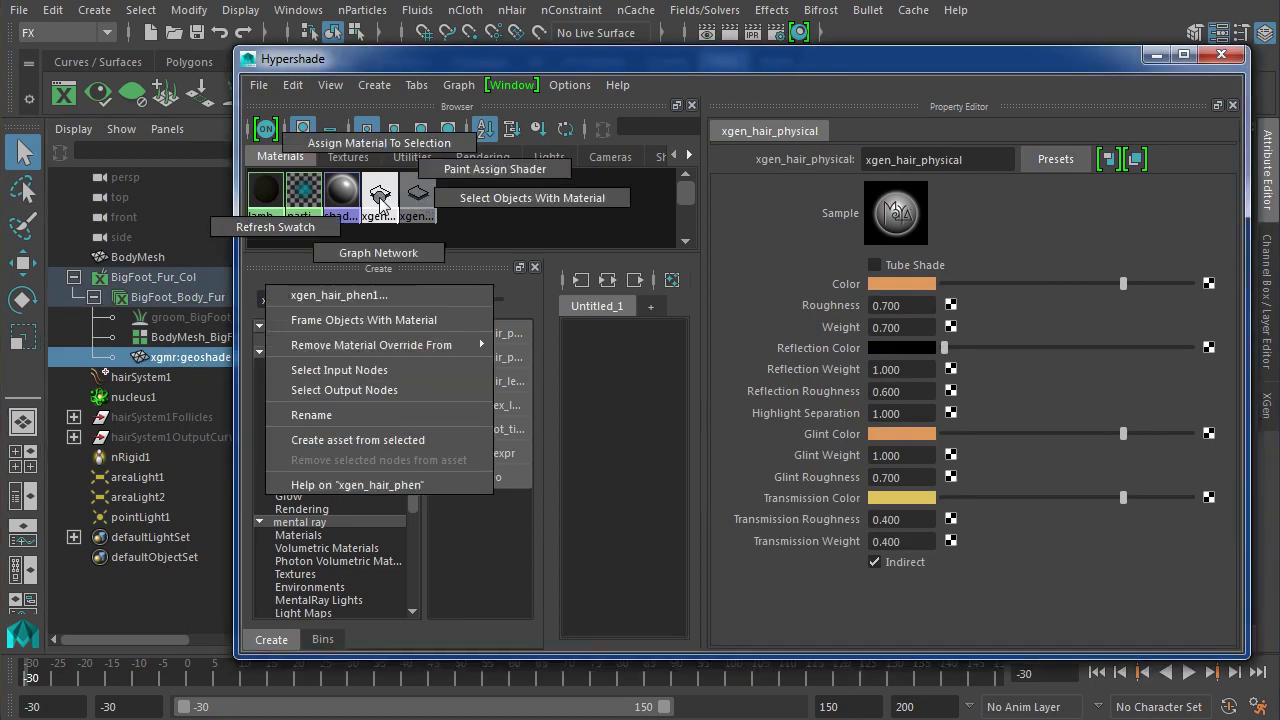
{"action": "right_click_drag", "start_coordinate": [380, 203], "coordinate": [384, 150]}
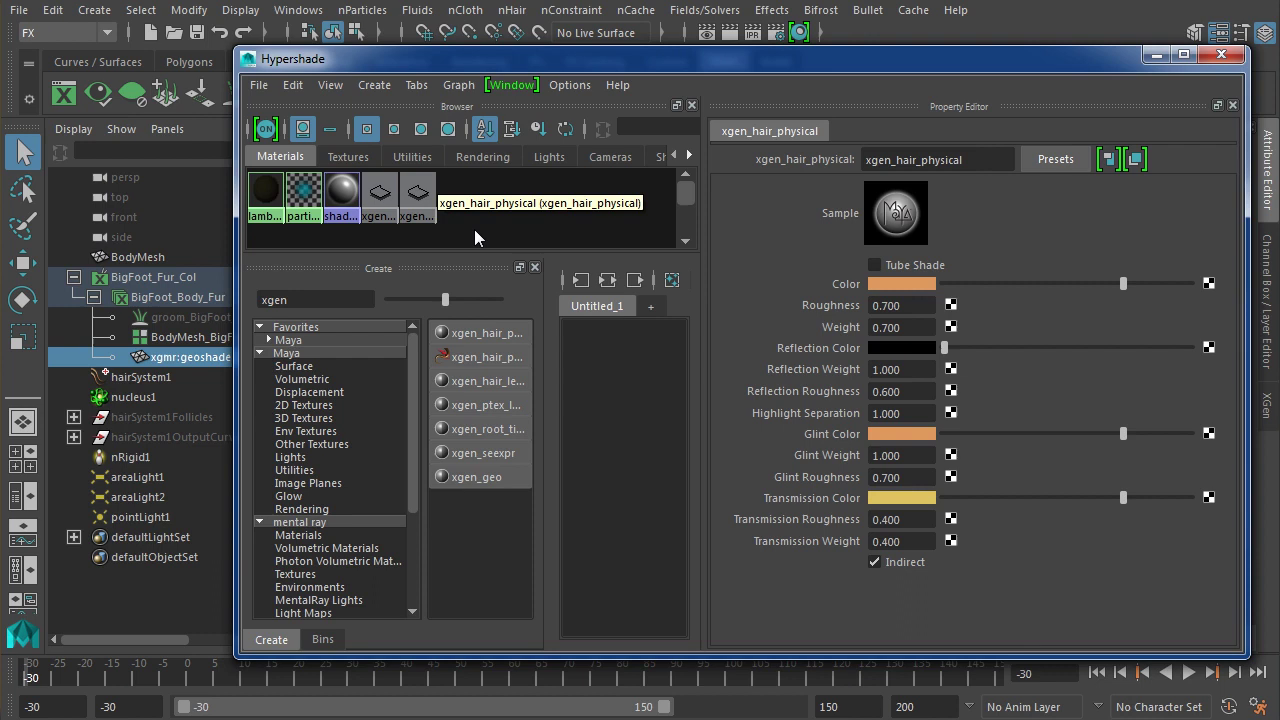
Select the xgen_hair_physical material again and go over its Reflection Weight and Roughness values.
{"action": "left_click_drag", "start_coordinate": [559, 58], "coordinate": [383, 72]}
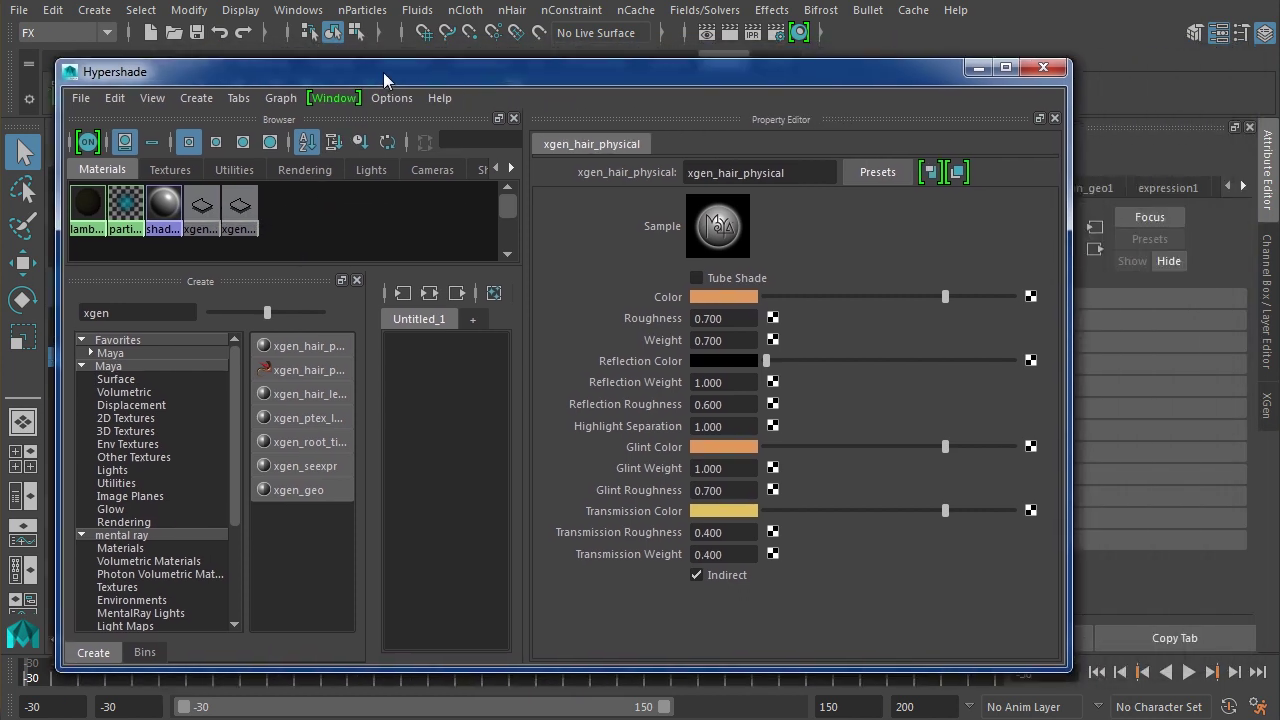
{"action": "left_click", "coordinate": [241, 212]}
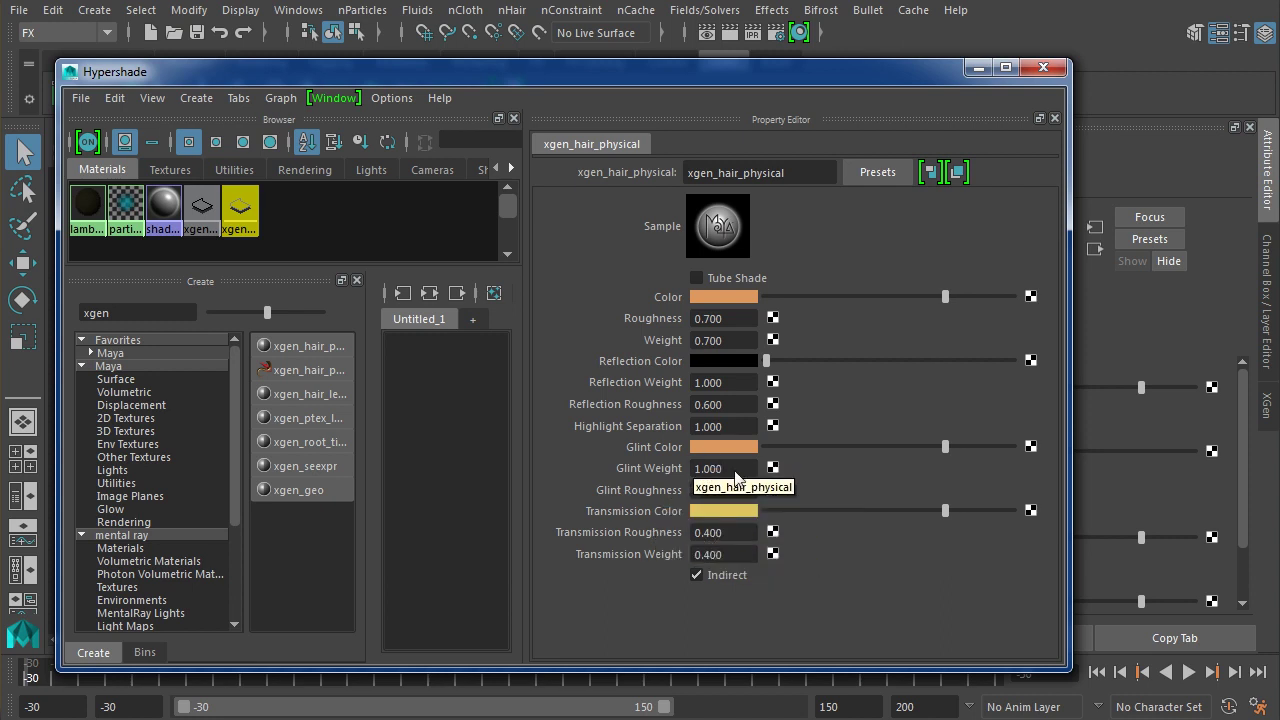
{"action": "left_click", "coordinate": [741, 383]}
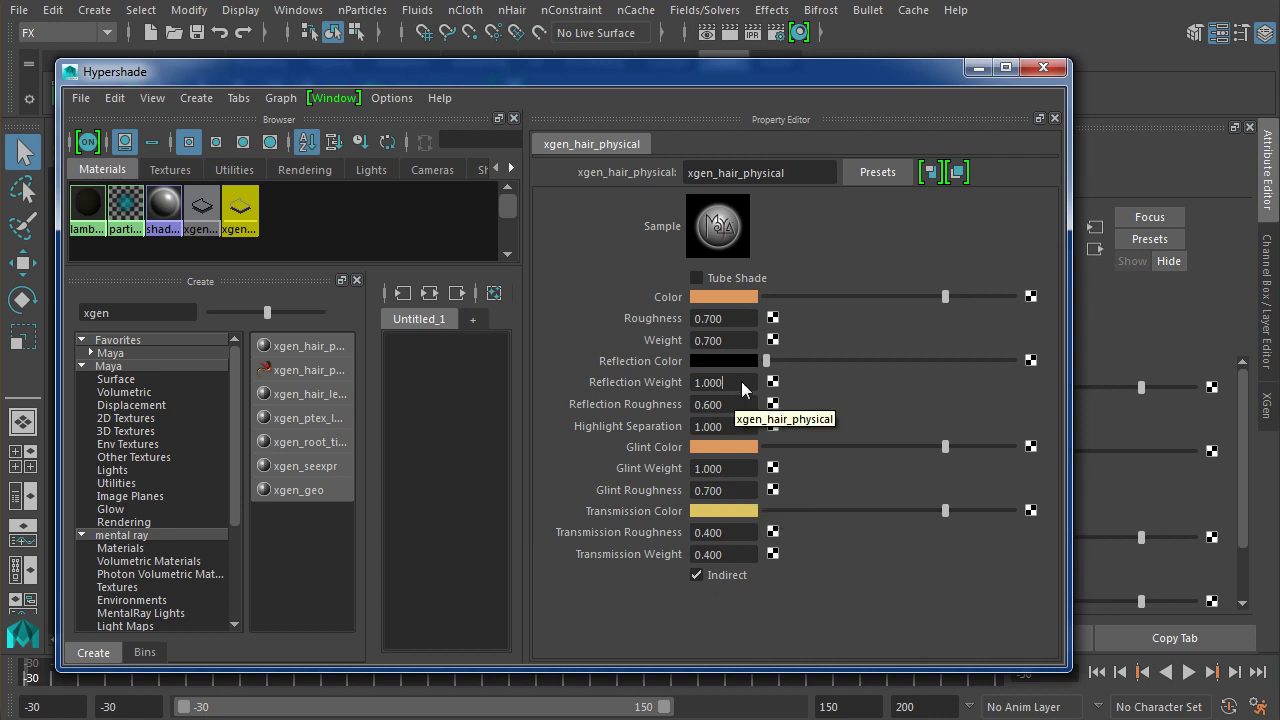
{"action": "left_click_drag", "start_coordinate": [741, 381], "coordinate": [629, 380]}
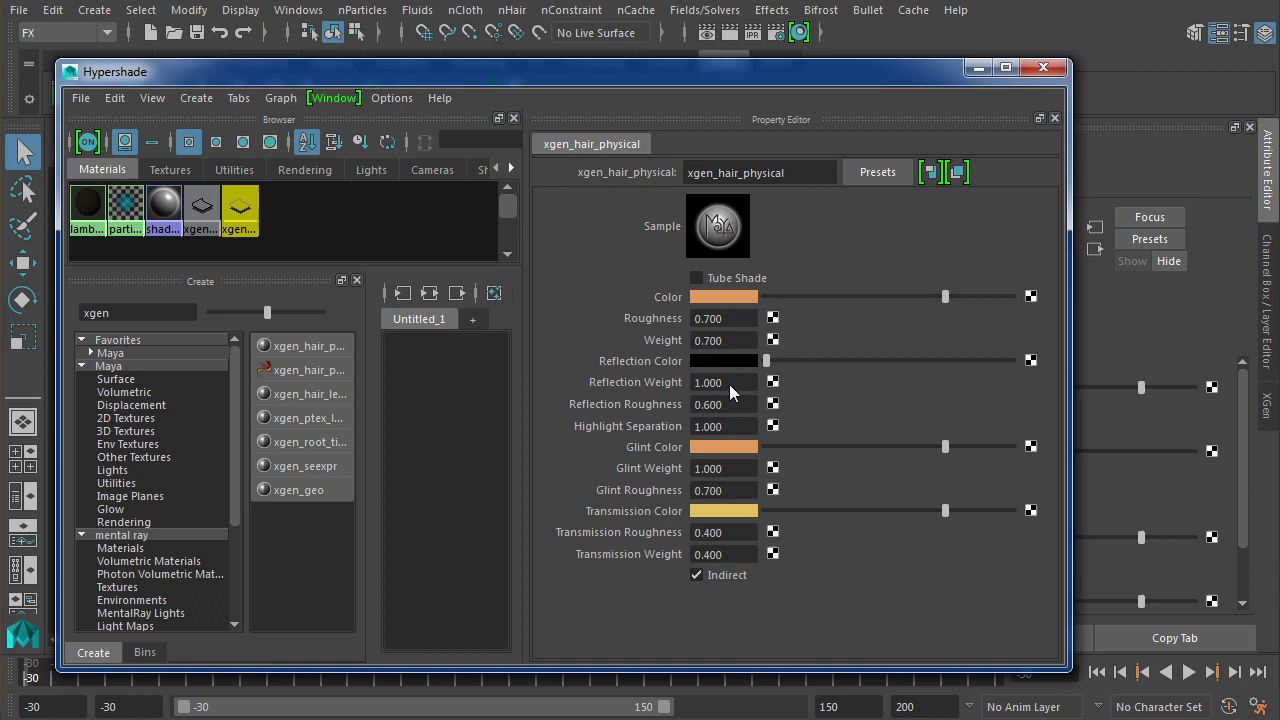
{"action": "double_click", "coordinate": [744, 320]}
Close the Hypershade and narrow the Attribute Editor to give the viewport more room.
{"action": "left_click_drag", "start_coordinate": [624, 74], "coordinate": [620, 369]}
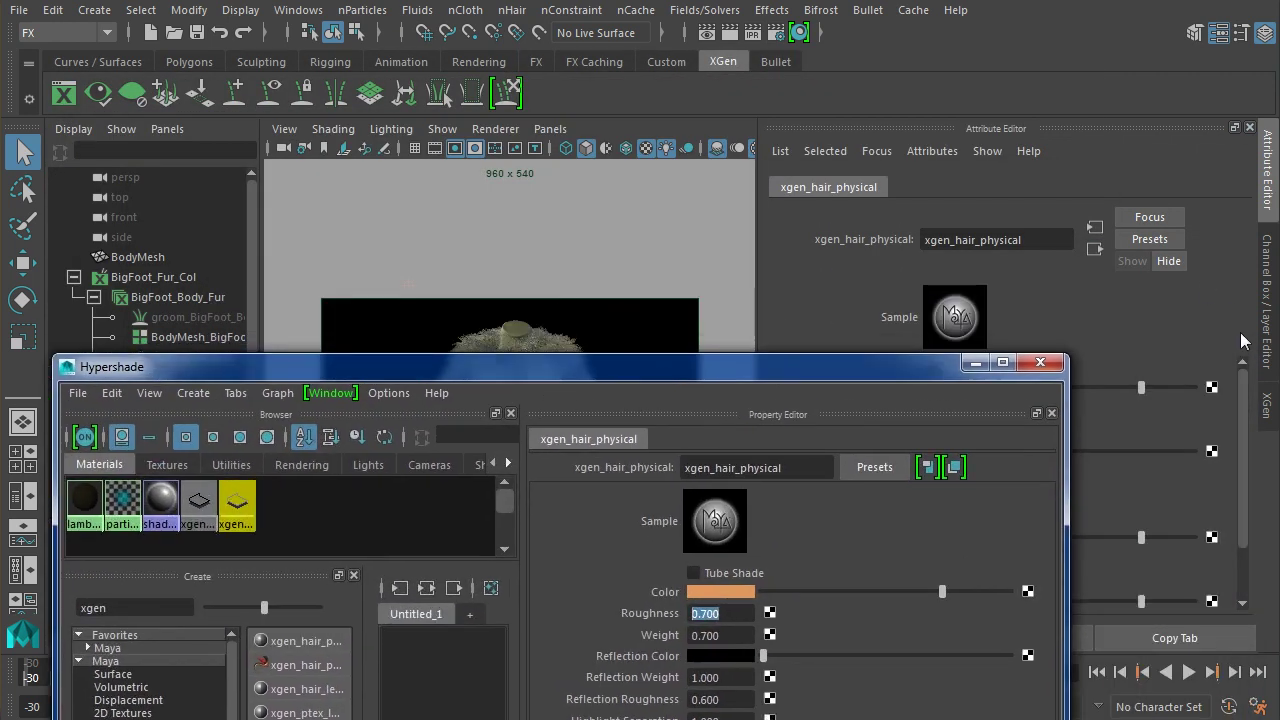
{"action": "left_click_drag", "start_coordinate": [932, 374], "coordinate": [640, 208]}
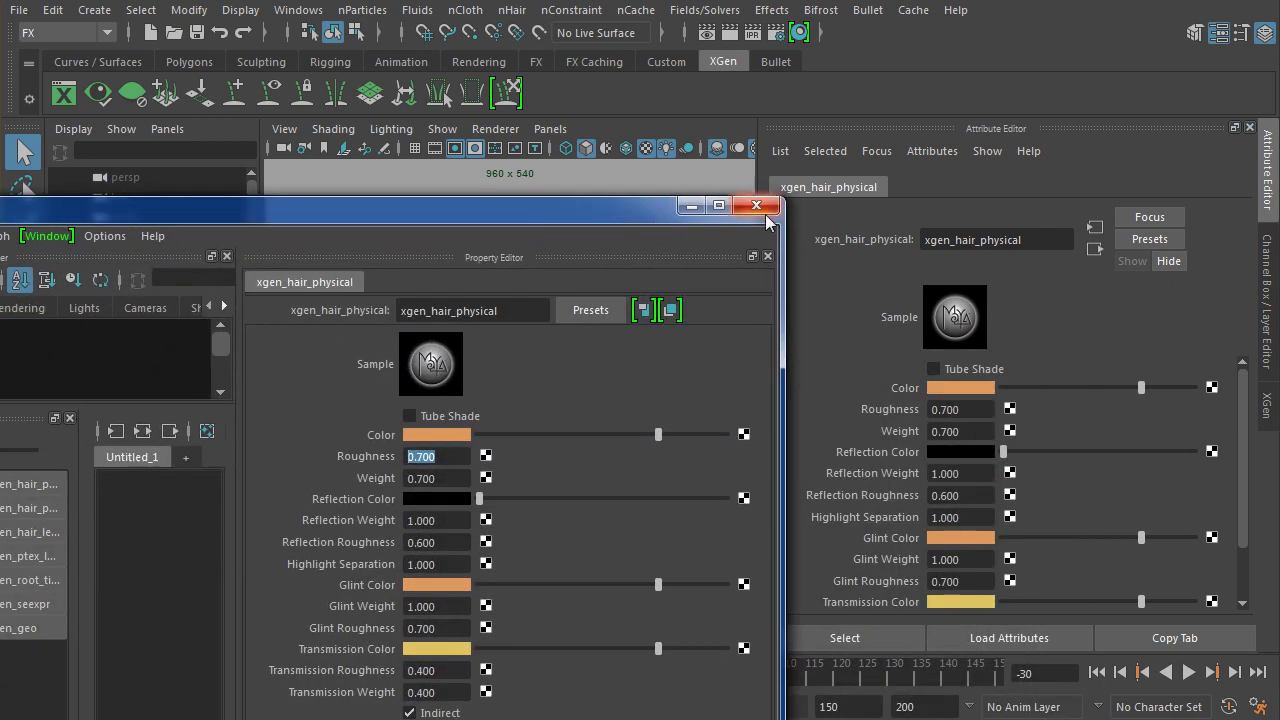
{"action": "left_click", "coordinate": [752, 197]}
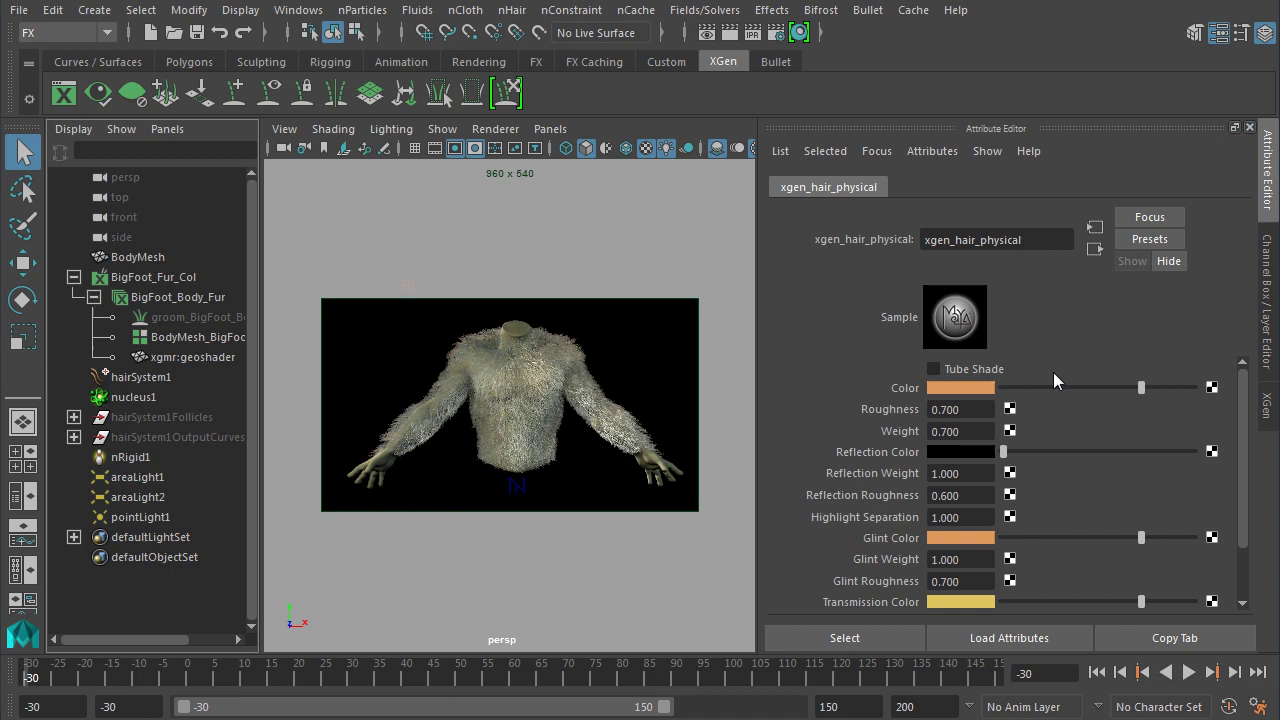
{"action": "left_click_drag", "start_coordinate": [760, 357], "coordinate": [838, 364]}
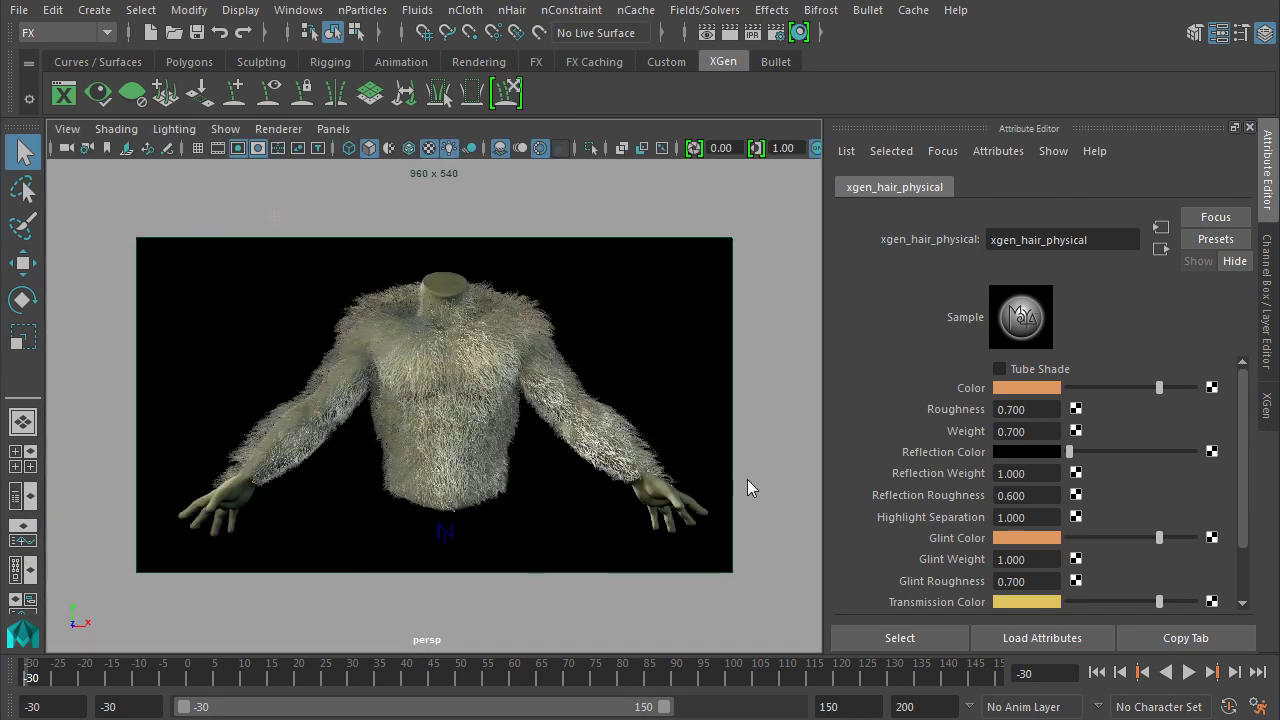
Set the Roughness of the xgen_hair_physical material to 0.1.
{"action": "double_click", "coordinate": [1014, 410]}
{"action": "type", "text": "5"}
{"action": "left_click_drag", "start_coordinate": [1051, 414], "coordinate": [1024, 418], "text": "ctrl"}
{"action": "left_click_drag", "start_coordinate": [1052, 481], "coordinate": [1042, 477], "text": "ctrl"}
{"action": "left_click", "coordinate": [1037, 479]}
{"action": "type", "text": "1"}
{"action": "left_click_drag", "start_coordinate": [1040, 411], "coordinate": [1009, 398]}
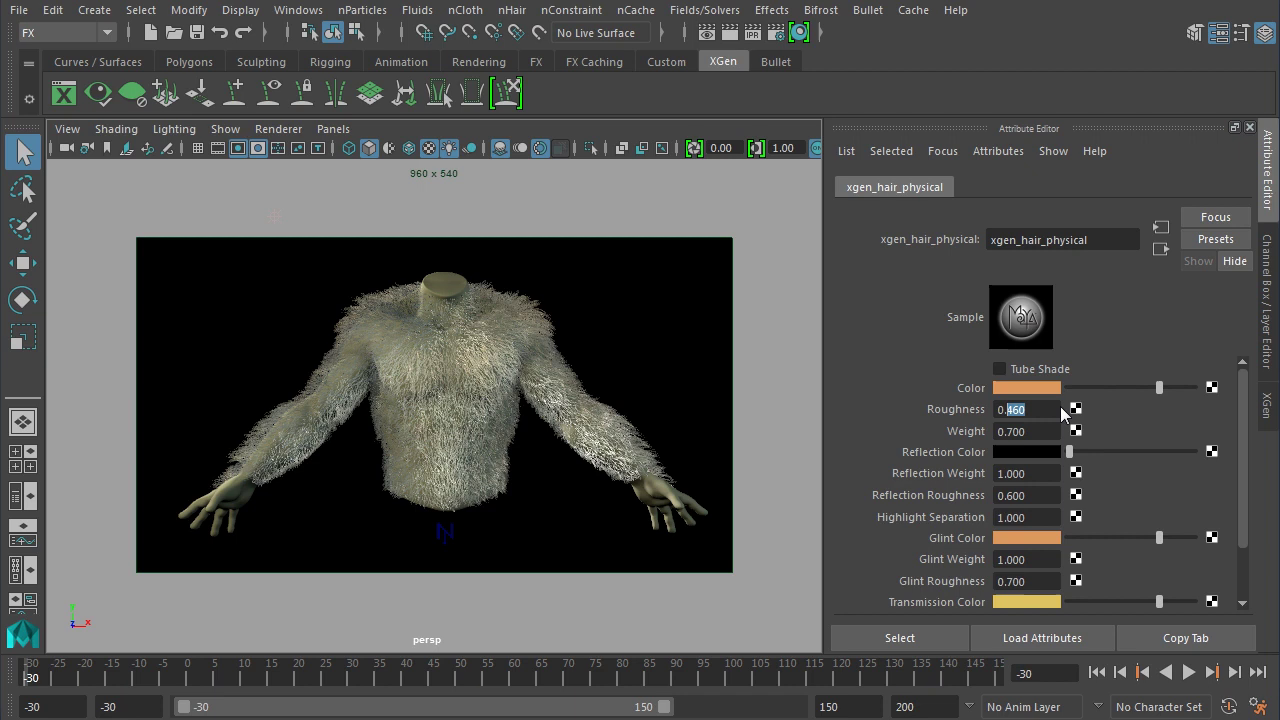
{"action": "type", "text": "1"}
{"action": "key", "text": "Return"}
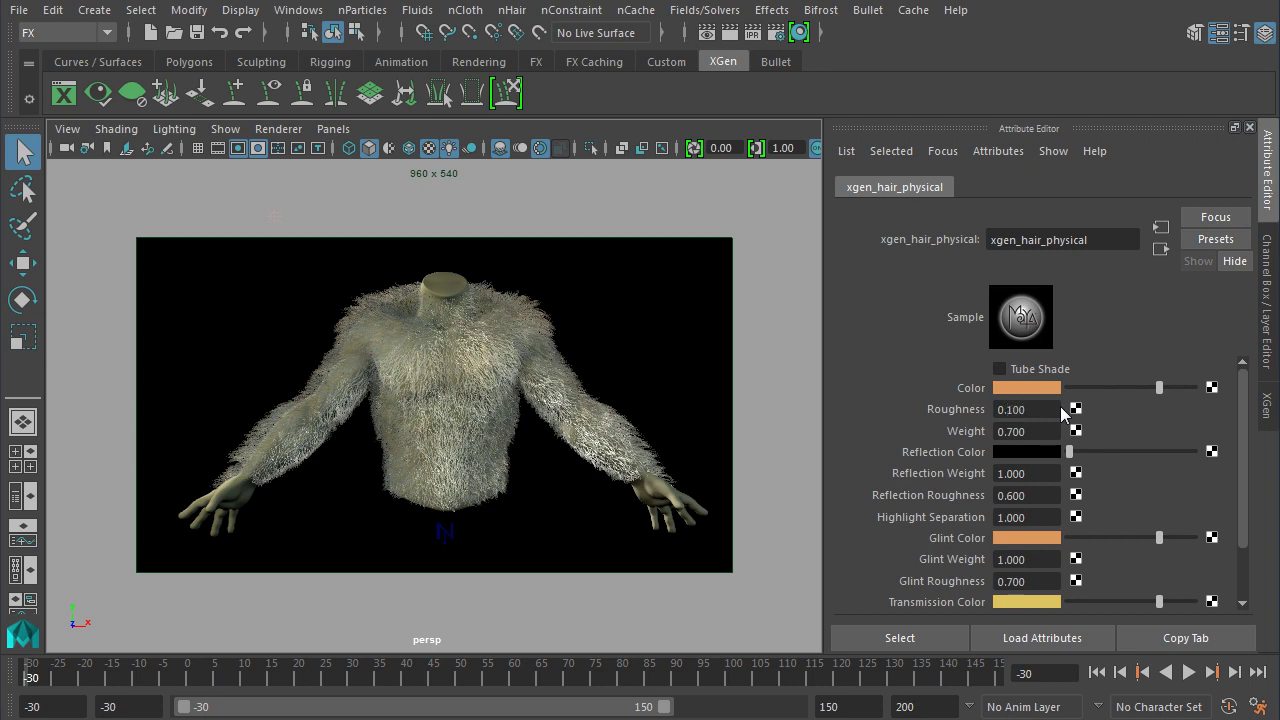
Check the Indirect Diffuse (GI) modes in the mental ray quality settings without changing them, and set Overall Quality to 0.2.
{"action": "left_click", "coordinate": [776, 32]}
{"action": "left_click_drag", "start_coordinate": [722, 152], "coordinate": [660, 129]}
{"action": "left_click", "coordinate": [439, 242]}
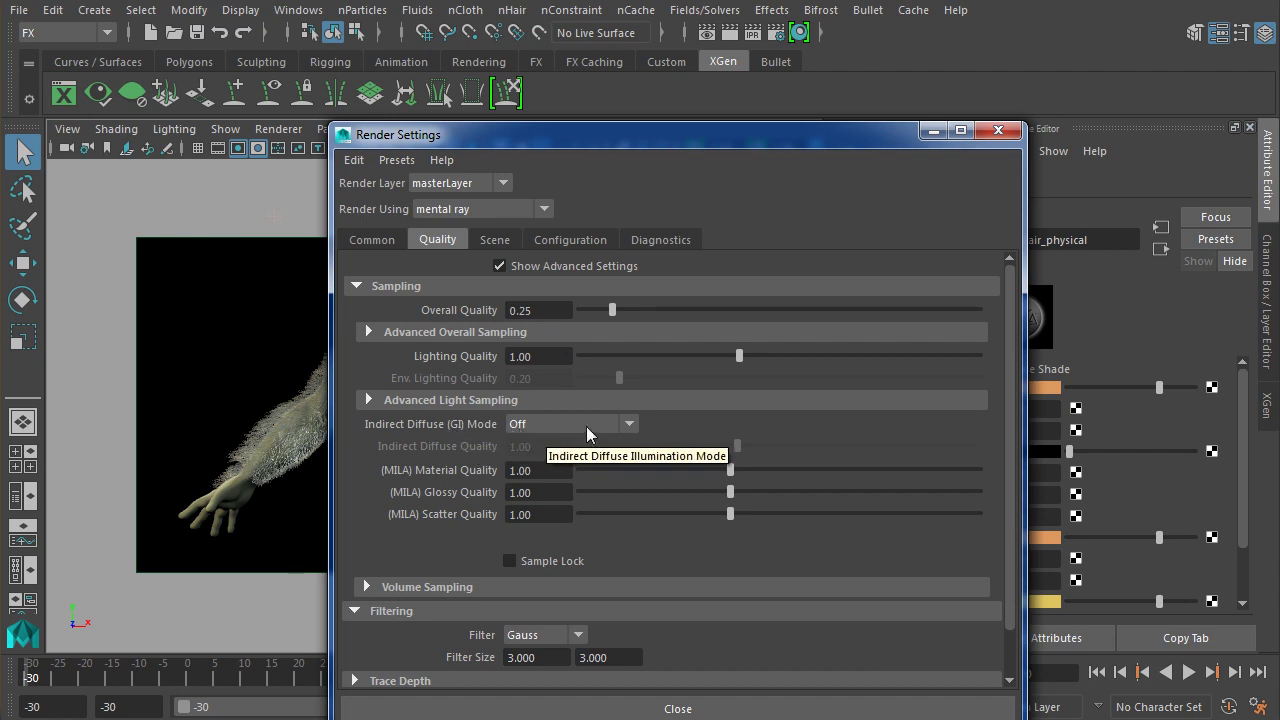
{"action": "left_click", "coordinate": [632, 424]}
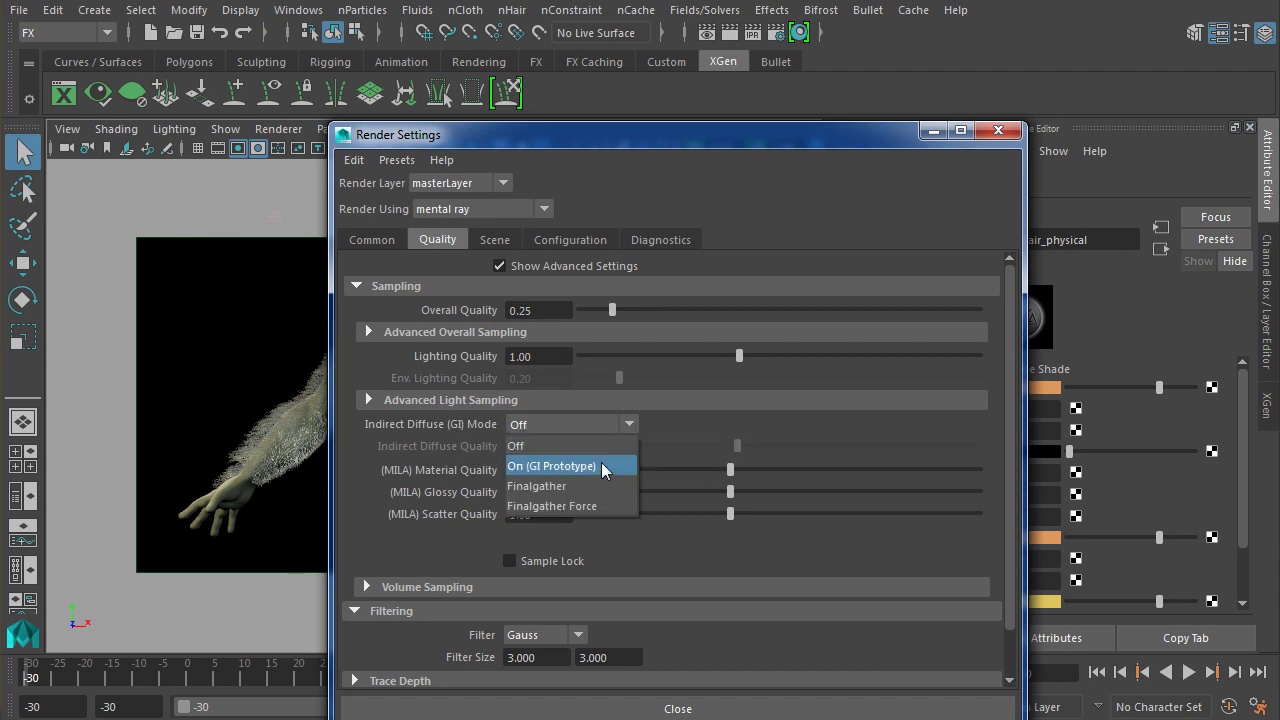
{"action": "left_click", "coordinate": [658, 551]}
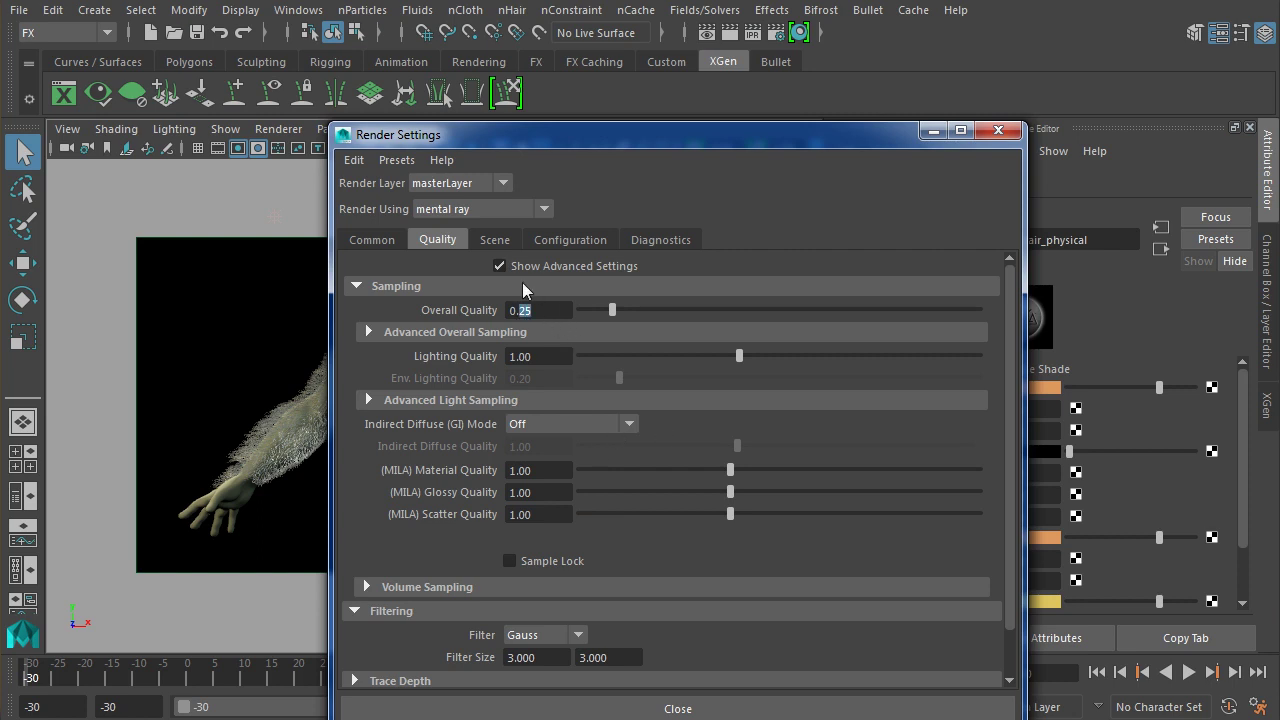
{"action": "type", "text": "2"}
{"action": "key", "text": "Return"}
{"action": "left_click", "coordinate": [998, 130]}
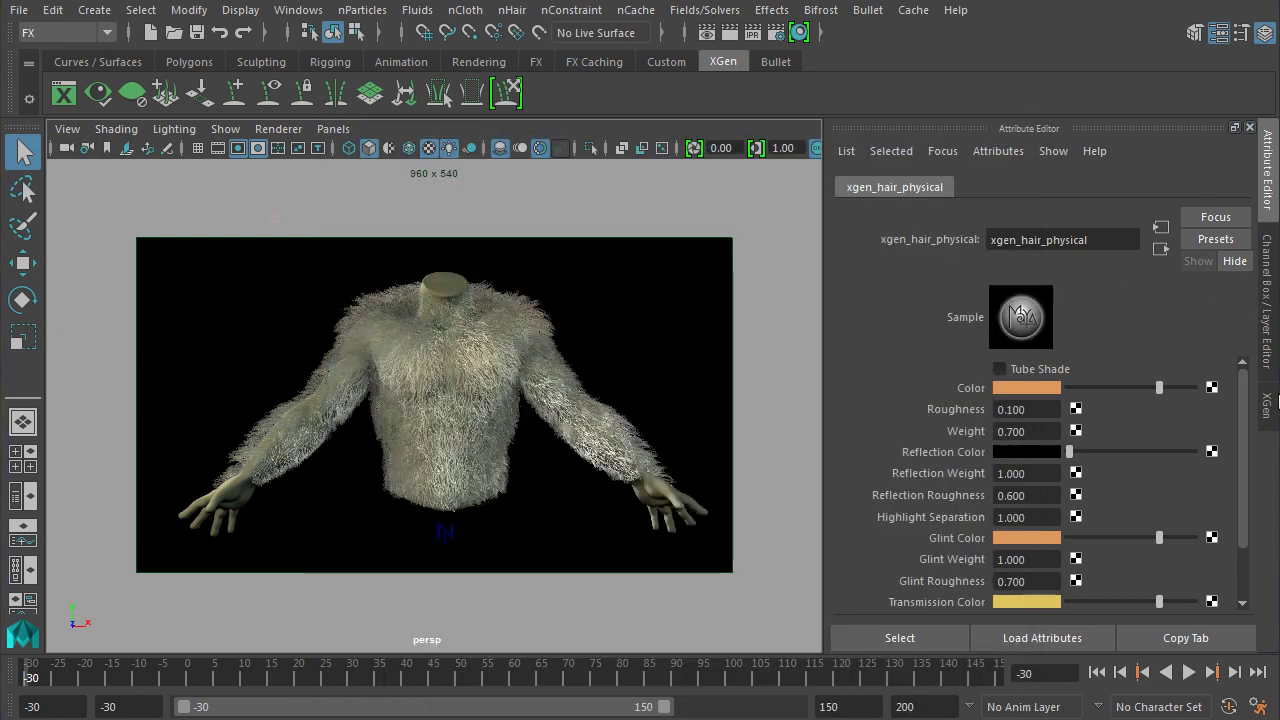
Go over the primitive and preview/output settings of BigFoot_Body_Fur and inspect the rendered fur.
{"action": "left_click", "coordinate": [1267, 405]}
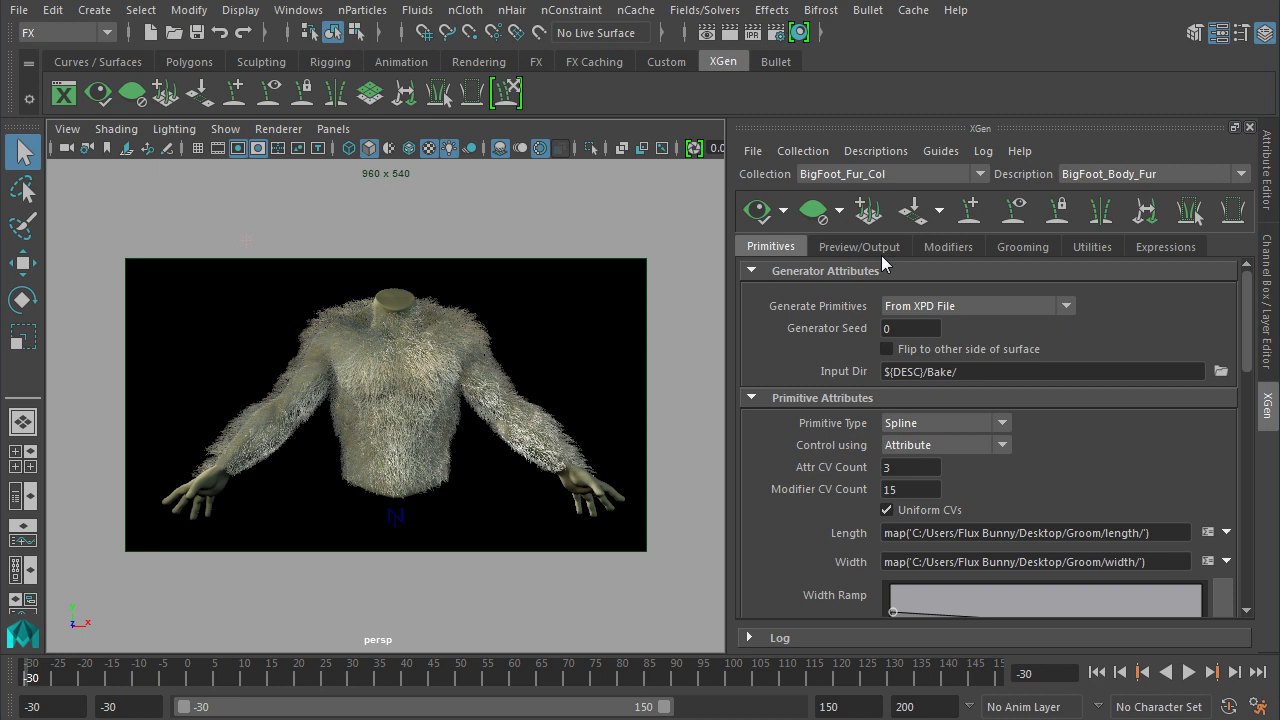
{"action": "left_click", "coordinate": [845, 250]}
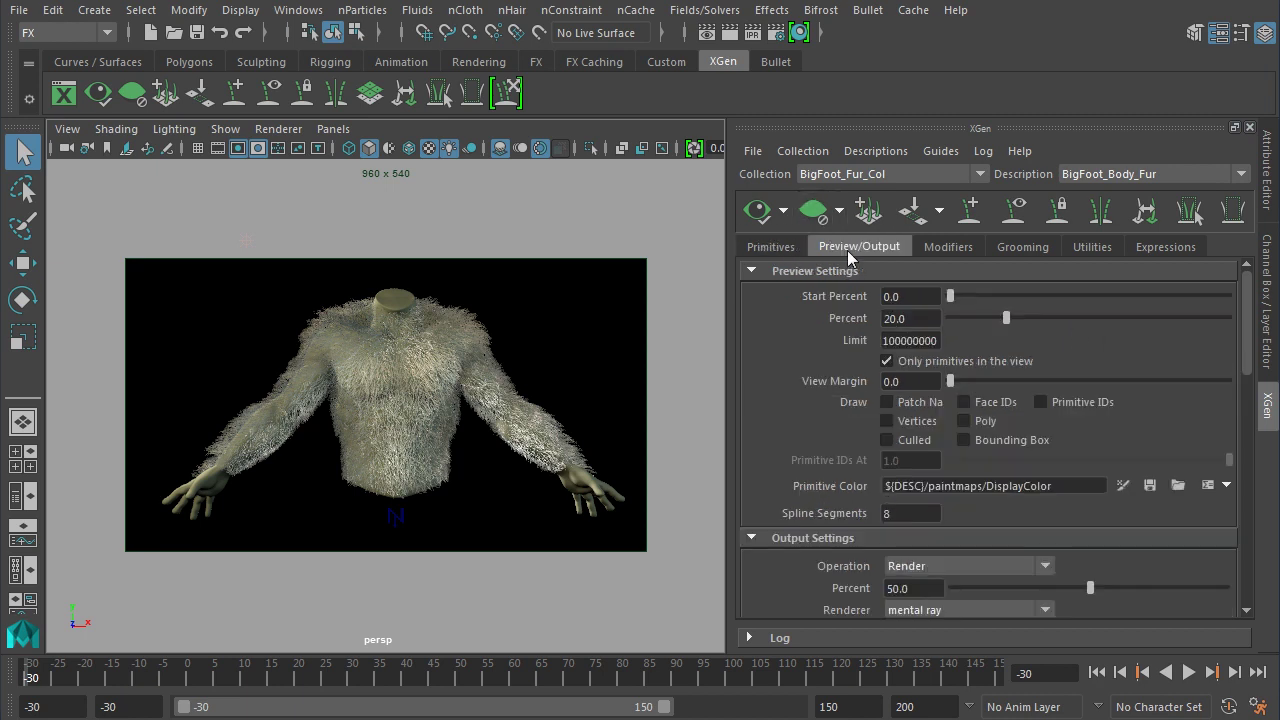
{"action": "left_click_drag", "start_coordinate": [1250, 368], "coordinate": [1250, 390]}
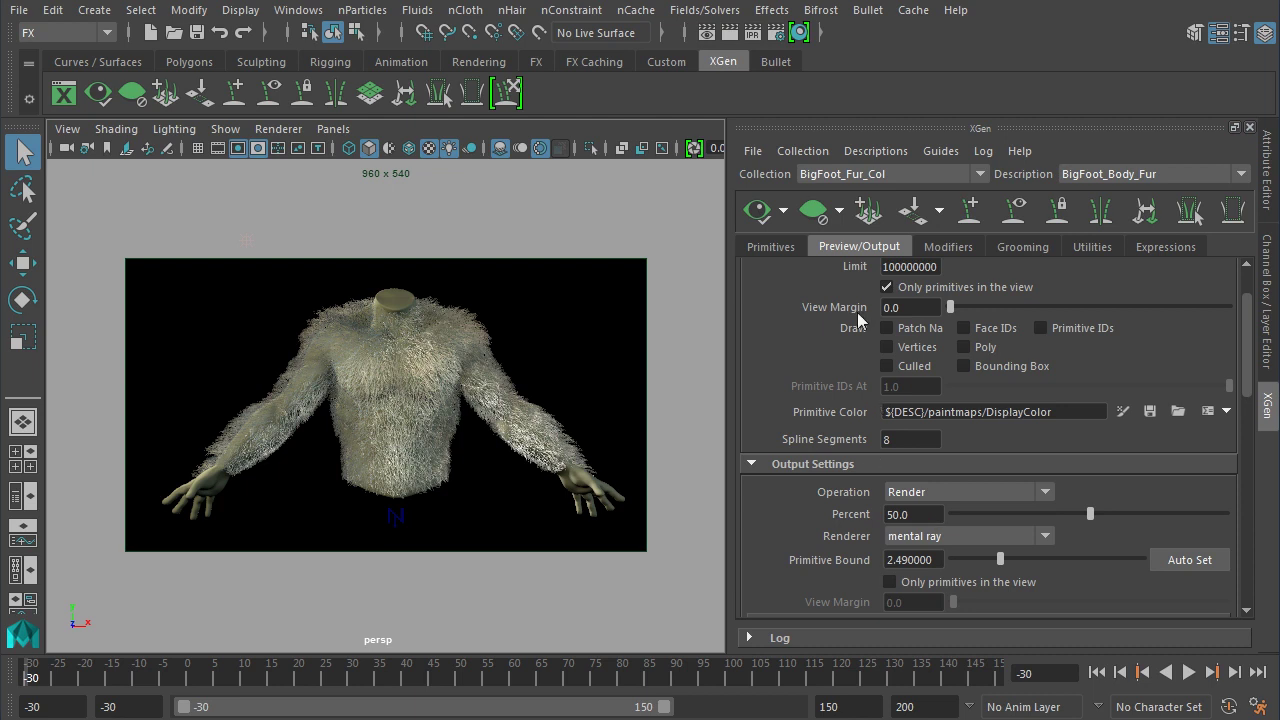
{"action": "left_click", "coordinate": [775, 247]}
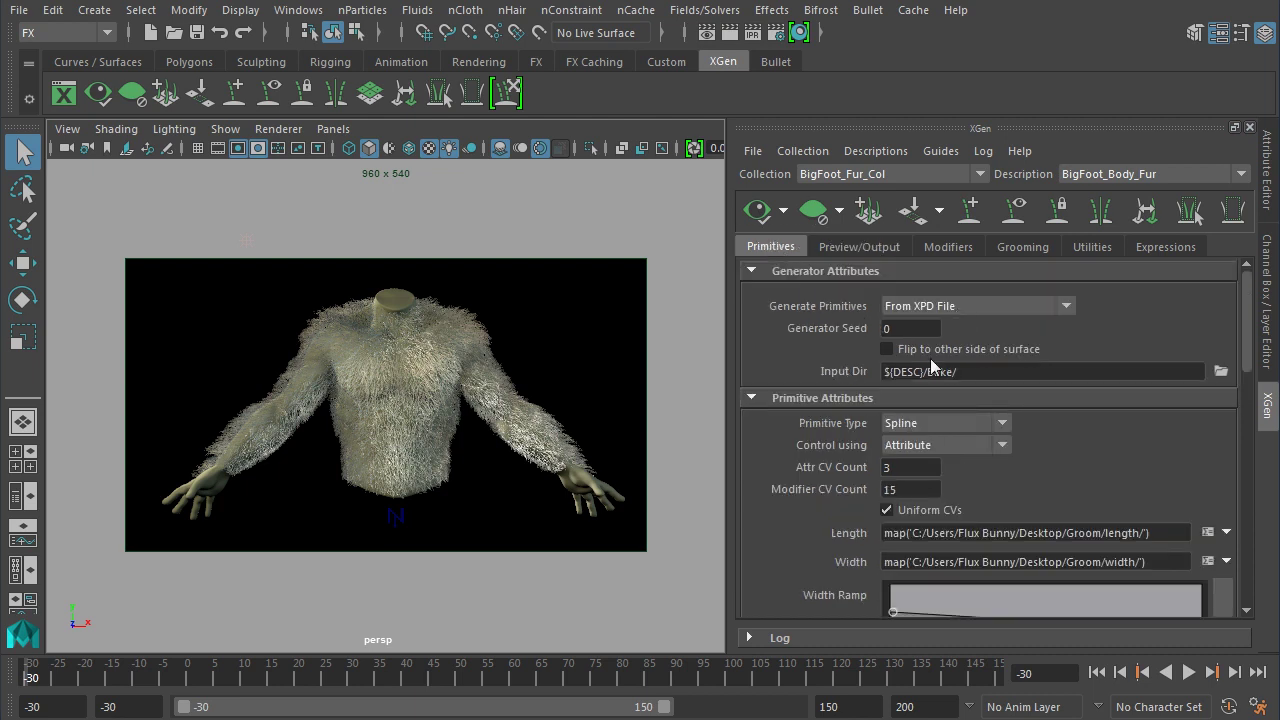
{"action": "left_click", "coordinate": [901, 250]}
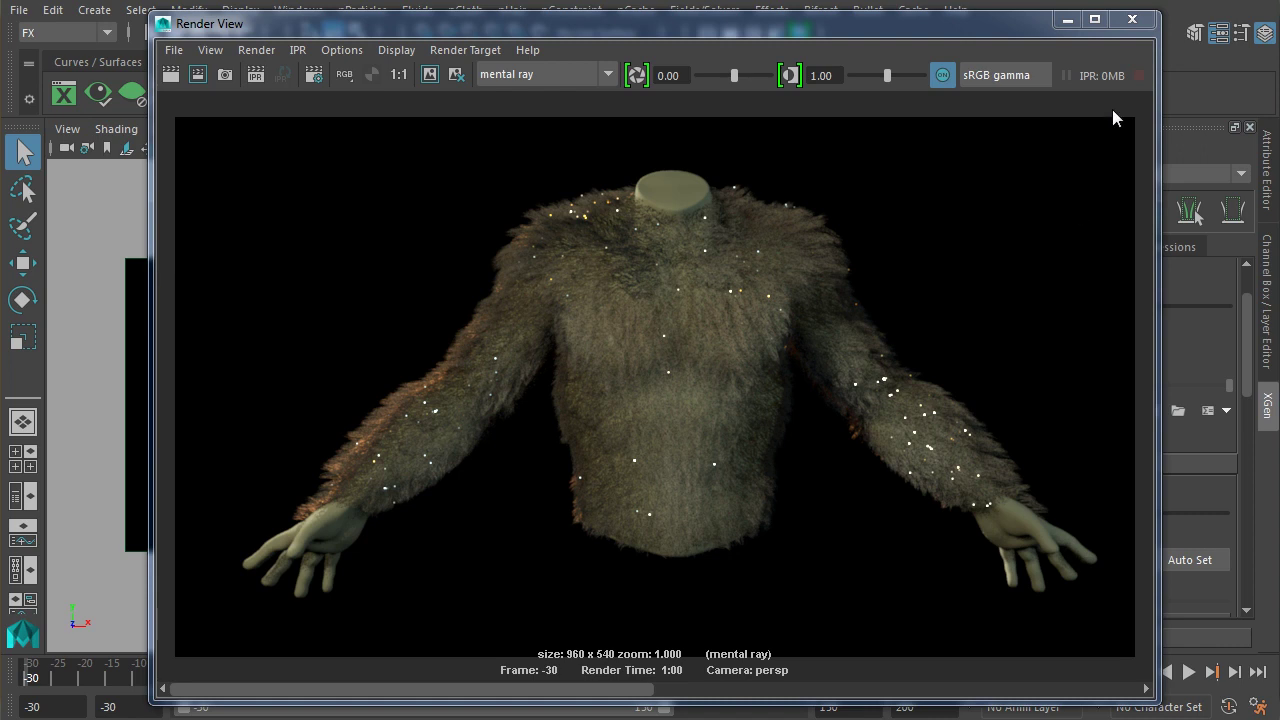
{"action": "left_click", "coordinate": [1132, 19]}
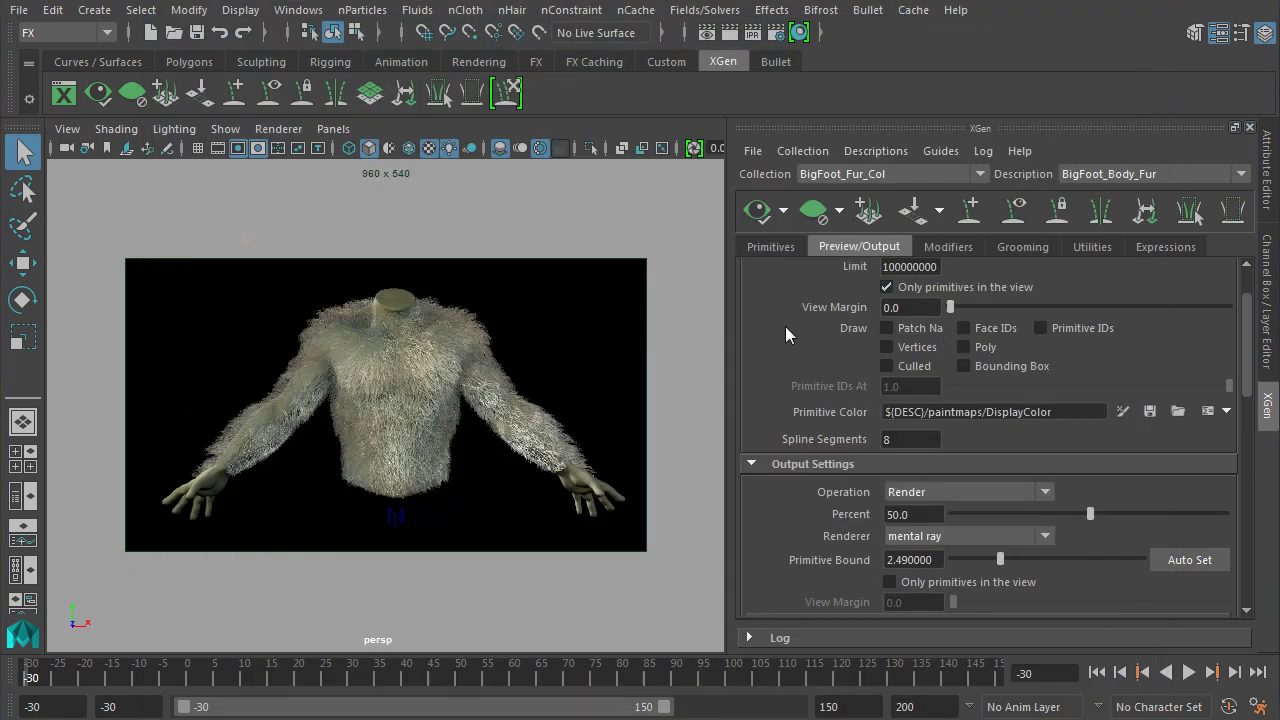
Set the xgen_hair_physical material's Roughness to 0.9, Reflection Weight to 0.6 and Reflection Roughness to 0.85.
{"action": "left_click", "coordinate": [1268, 204]}
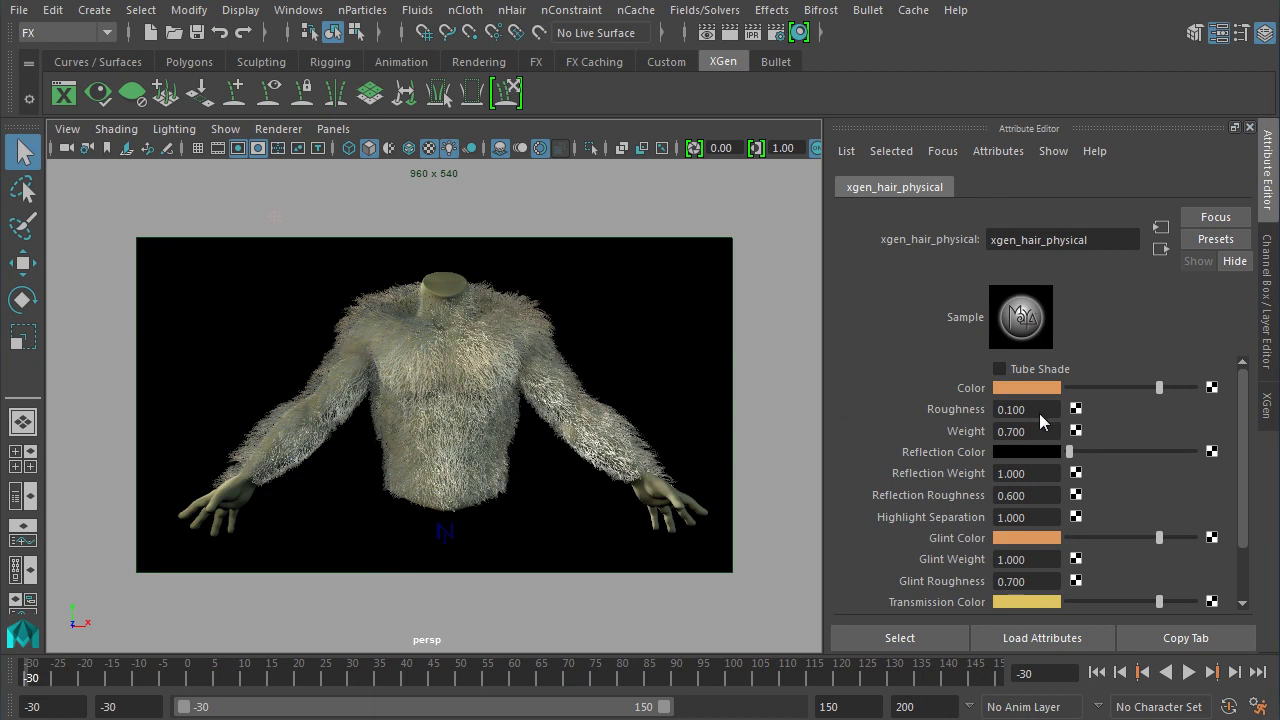
{"action": "double_click", "coordinate": [1016, 409]}
{"action": "type", "text": "9"}
{"action": "key", "text": "Return"}
{"action": "double_click", "coordinate": [1042, 476]}
{"action": "type", "text": "0.6"}
{"action": "key", "text": "Return"}
{"action": "double_click", "coordinate": [1035, 497]}
{"action": "type", "text": ".85"}
{"action": "key", "text": "Return"}
Change the hair material's Glint Color to light grey and its Transmission Color to a medium grey.
{"action": "scroll", "coordinate": [1246, 452], "scroll_direction": "down", "scroll_amount": 2}
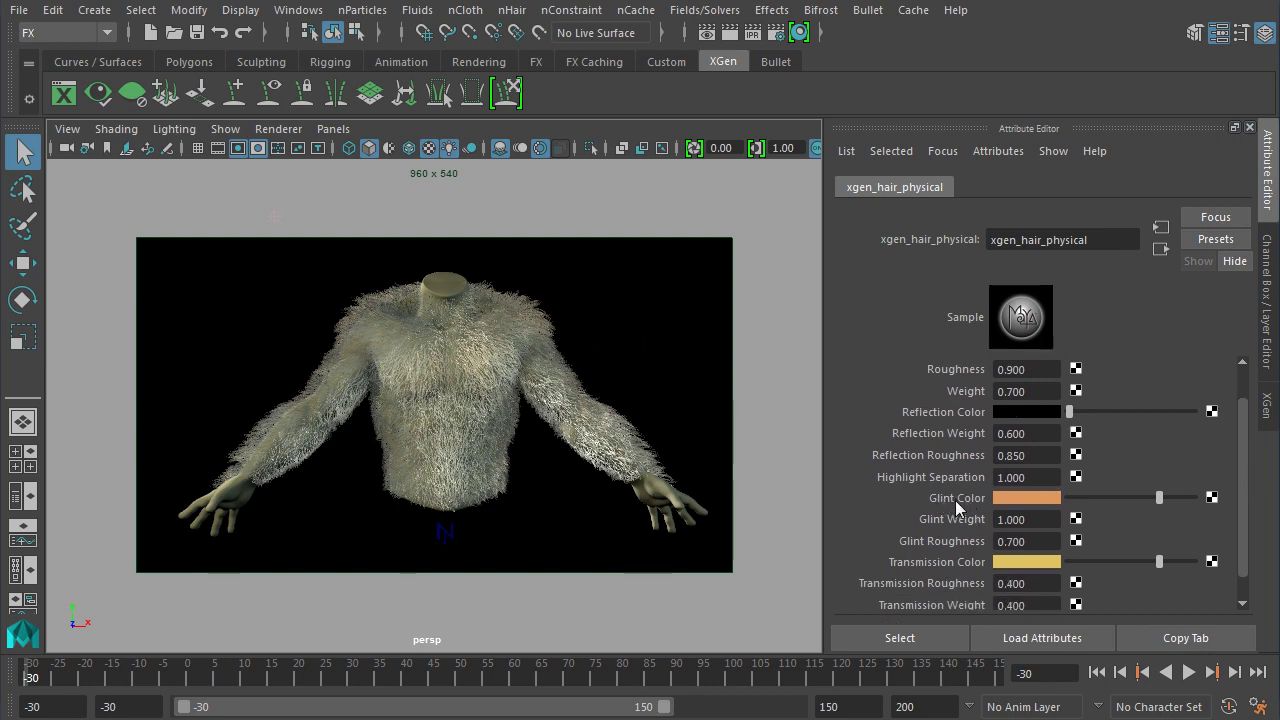
{"action": "left_click", "coordinate": [1040, 498]}
{"action": "left_click_drag", "start_coordinate": [977, 577], "coordinate": [930, 584]}
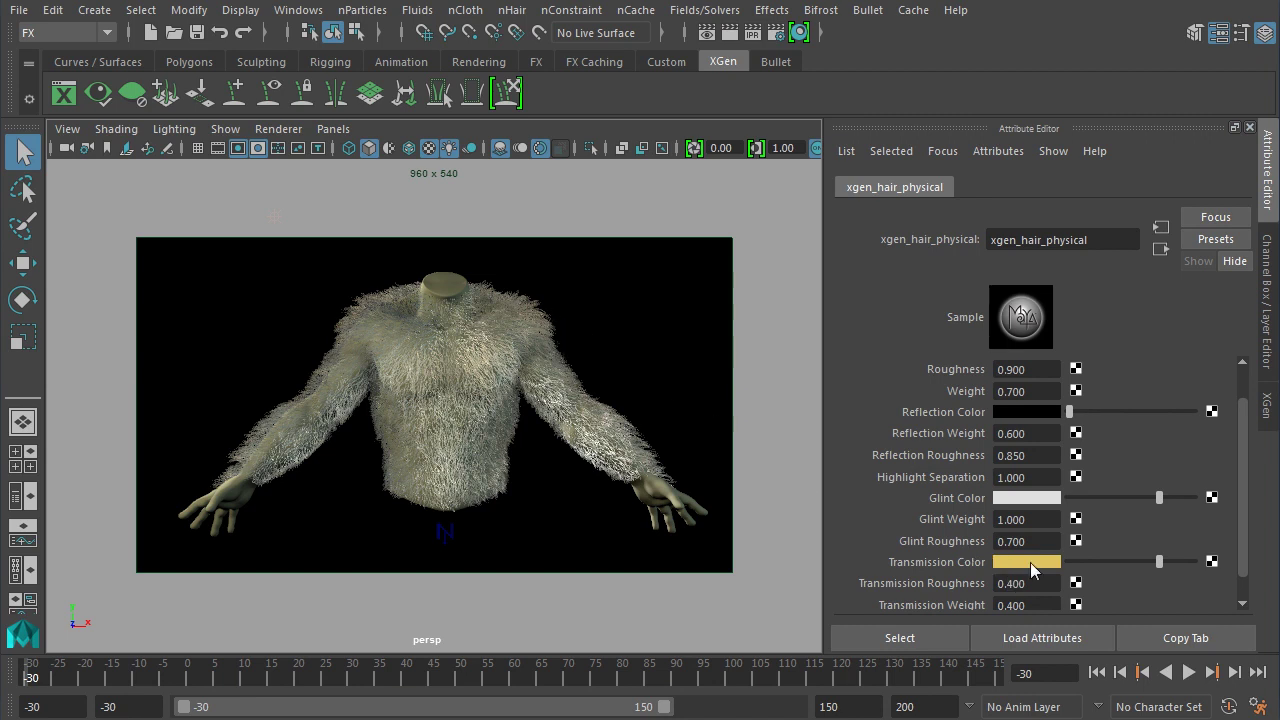
{"action": "left_click", "coordinate": [1030, 562]}
{"action": "left_click_drag", "start_coordinate": [1040, 643], "coordinate": [901, 648]}
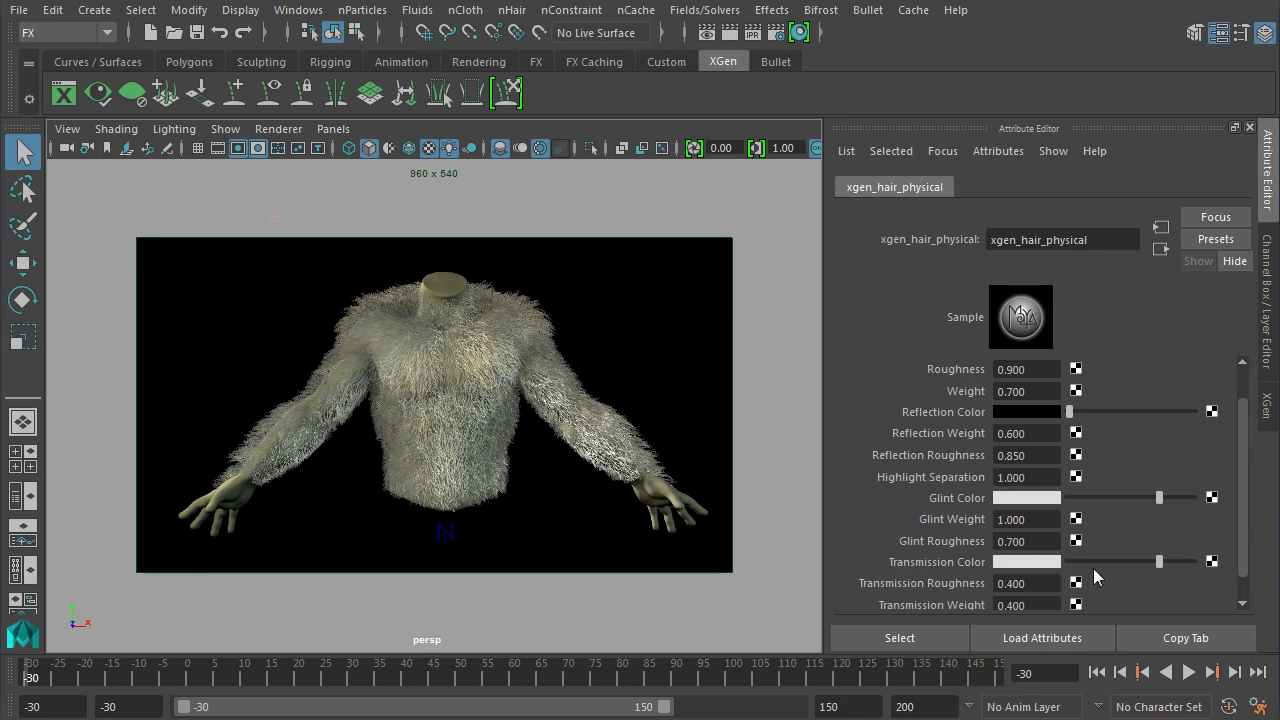
{"action": "left_click_drag", "start_coordinate": [1166, 565], "coordinate": [1112, 570]}
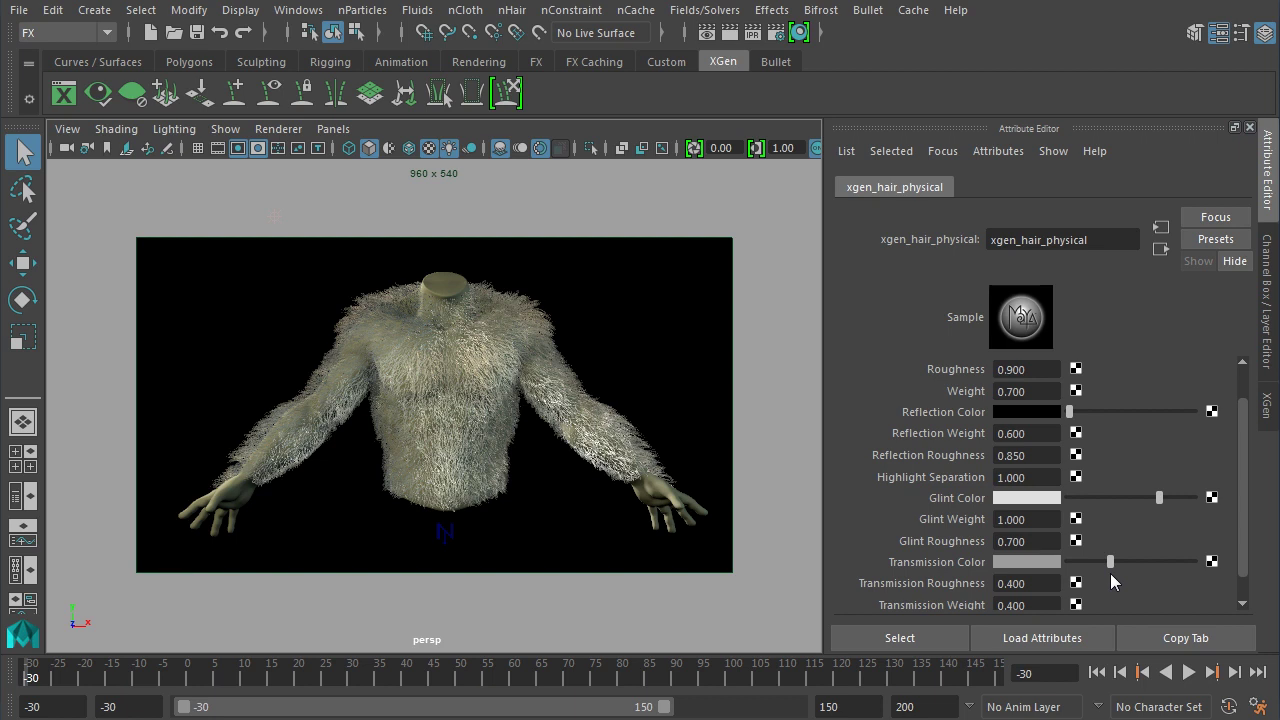
{"action": "left_click_drag", "start_coordinate": [1244, 476], "coordinate": [1249, 494]}
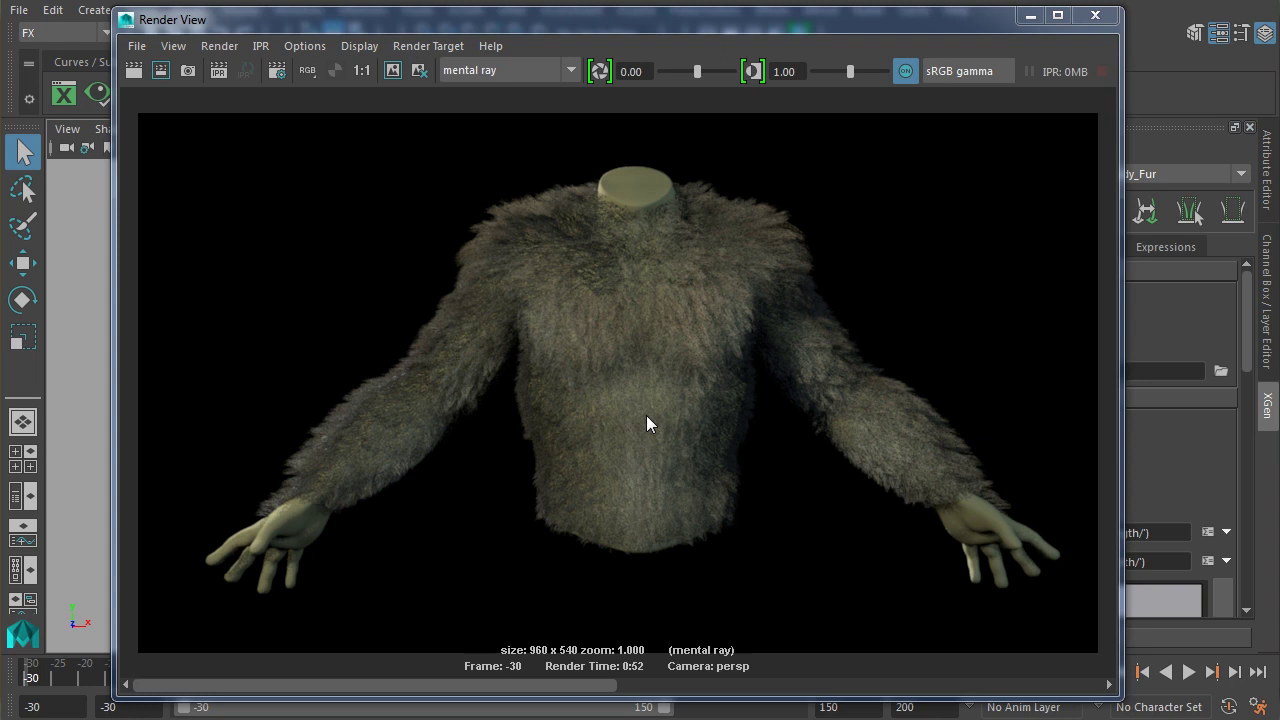
Close the render and bring up the xgen_hair_physical attributes by selecting the xgmr:geoshader node inside the BigFoot fur collection.
{"action": "left_click", "coordinate": [1095, 15]}
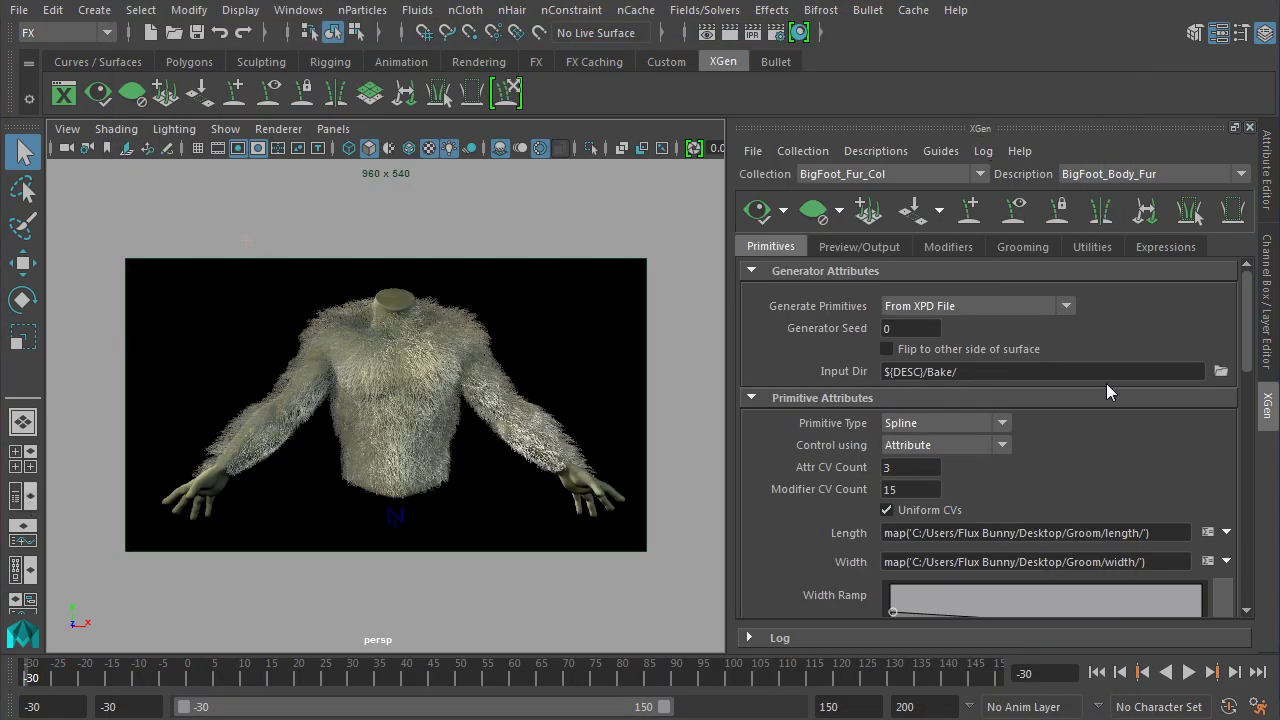
{"action": "left_click", "coordinate": [1267, 192]}
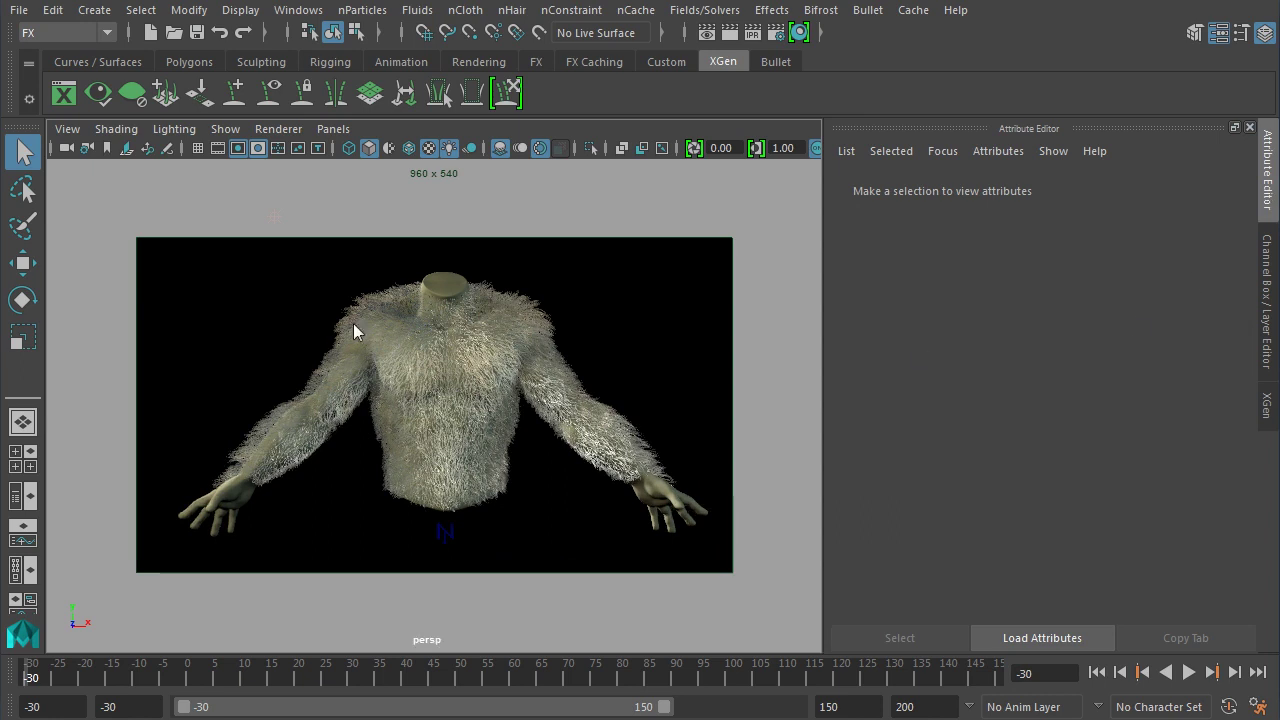
{"action": "left_click", "coordinate": [22, 497]}
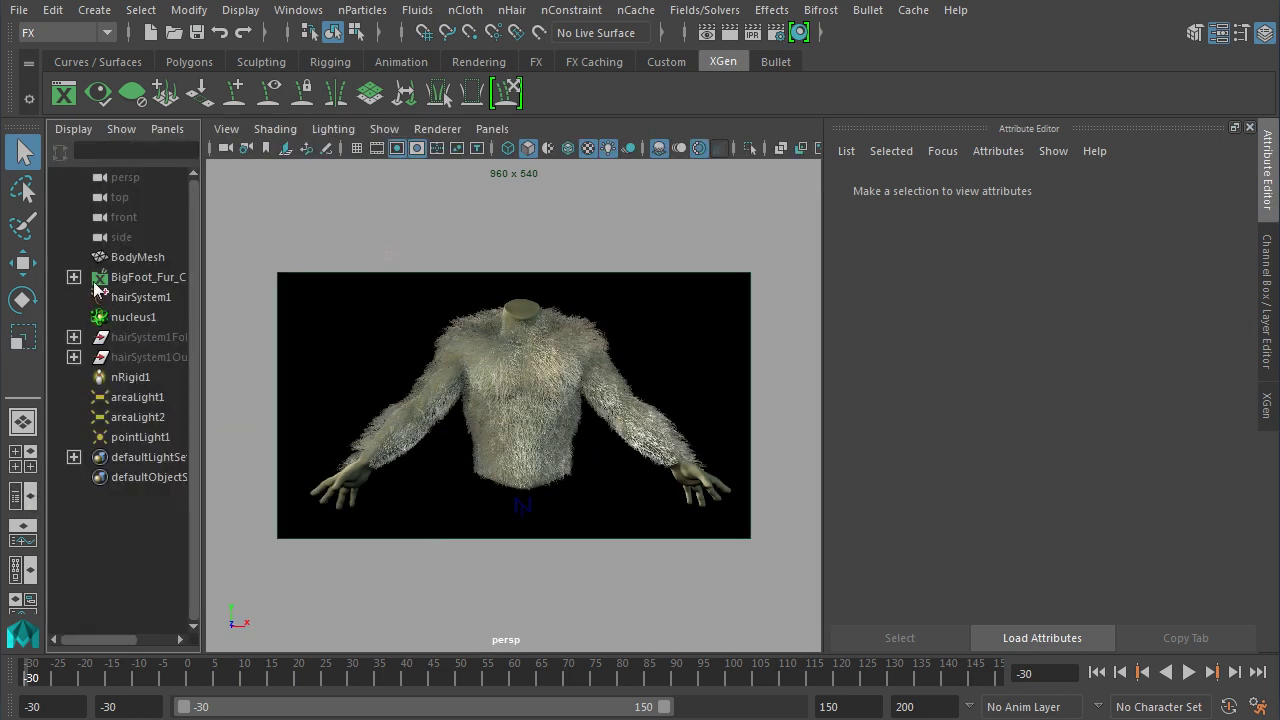
{"action": "left_click", "coordinate": [73, 277]}
{"action": "left_click", "coordinate": [93, 297]}
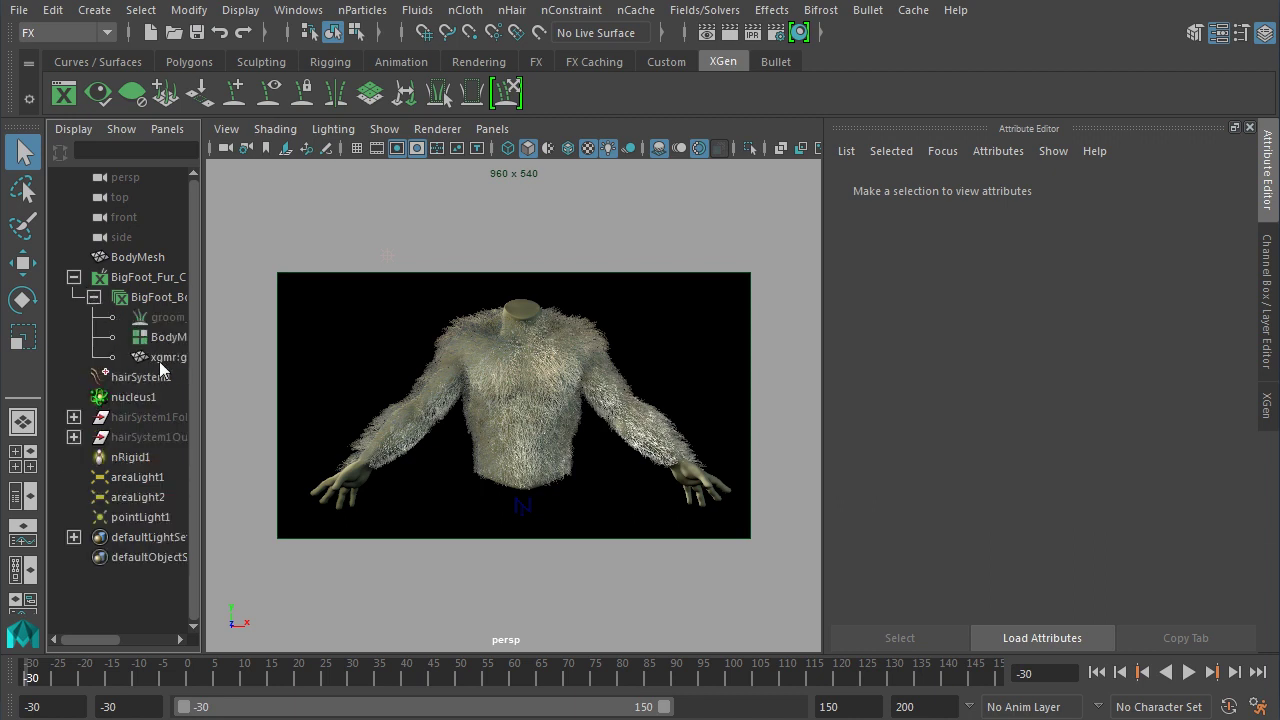
{"action": "left_click", "coordinate": [165, 357]}
{"action": "left_click", "coordinate": [1243, 185]}
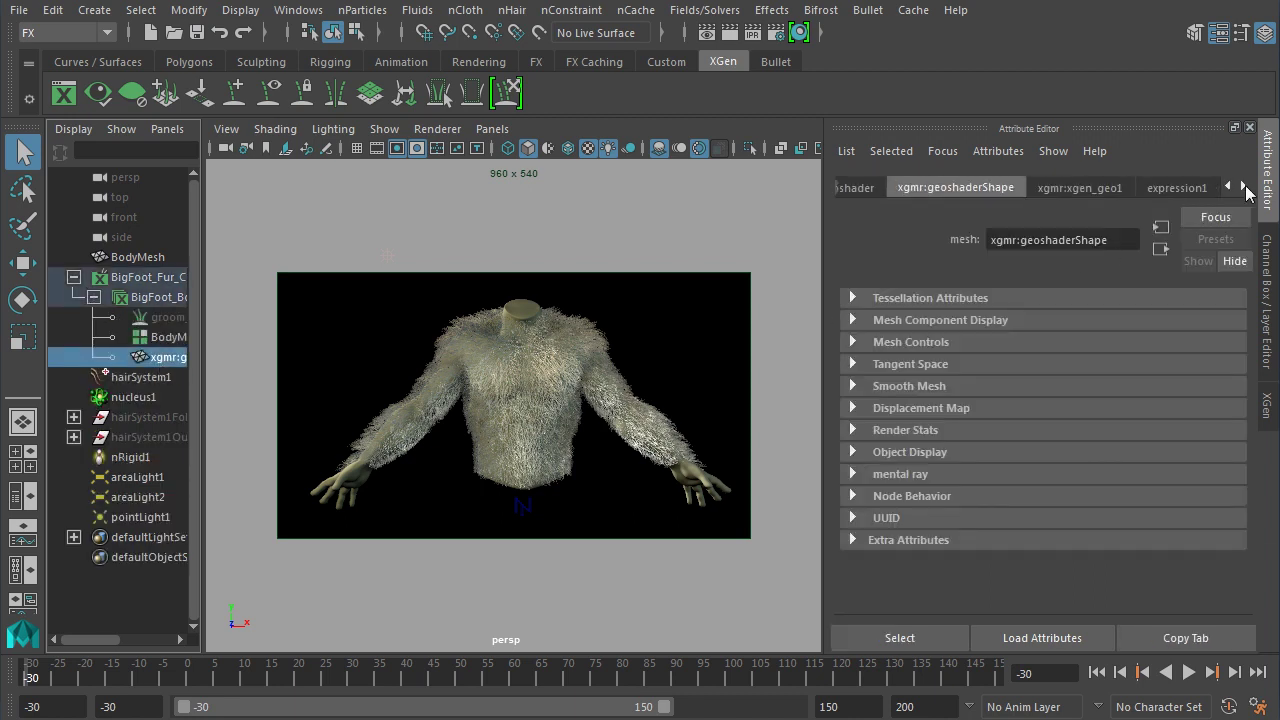
{"action": "left_click", "coordinate": [1243, 185]}
{"action": "left_click", "coordinate": [1214, 187]}
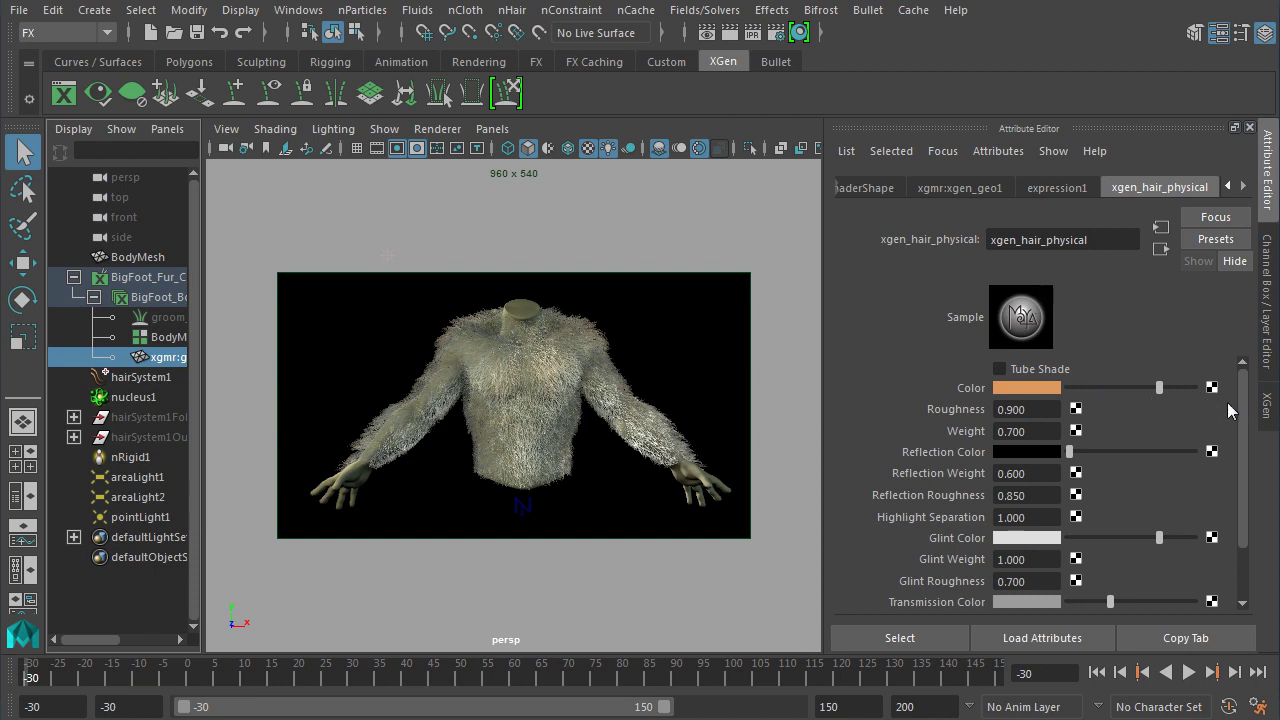
Set the hair material's Glint Weight to 0.5, Transmission Roughness to 0.8 and Transmission Weight to 0.2.
{"action": "left_click_drag", "start_coordinate": [1248, 412], "coordinate": [1245, 447]}
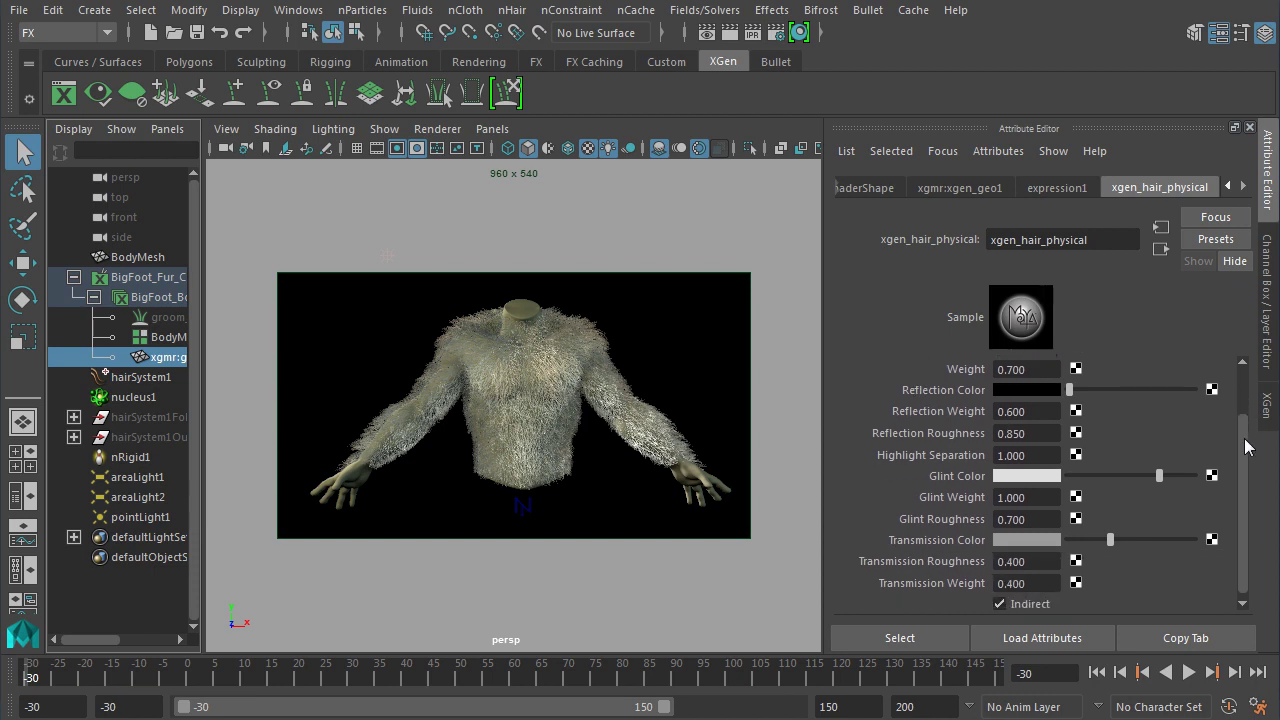
{"action": "left_click", "coordinate": [1050, 492]}
{"action": "type", "text": "0.5"}
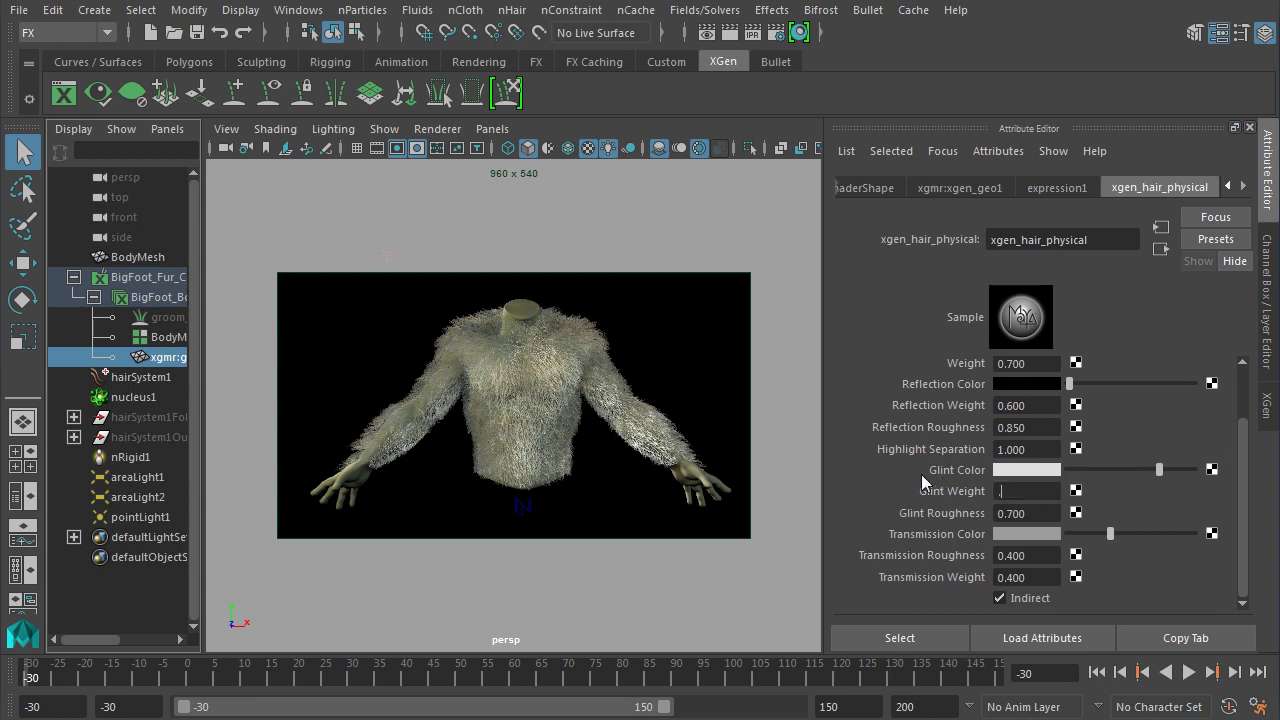
{"action": "key", "text": "Return"}
{"action": "type", "text": "8"}
{"action": "left_click_drag", "start_coordinate": [1042, 578], "coordinate": [1010, 566]}
{"action": "type", "text": "2"}
{"action": "key", "text": "Return"}
Render the perspective view and inspect the fur with the adjusted glint and transmission values.
{"action": "scroll", "coordinate": [1246, 495], "scroll_direction": "up", "scroll_amount": 3}
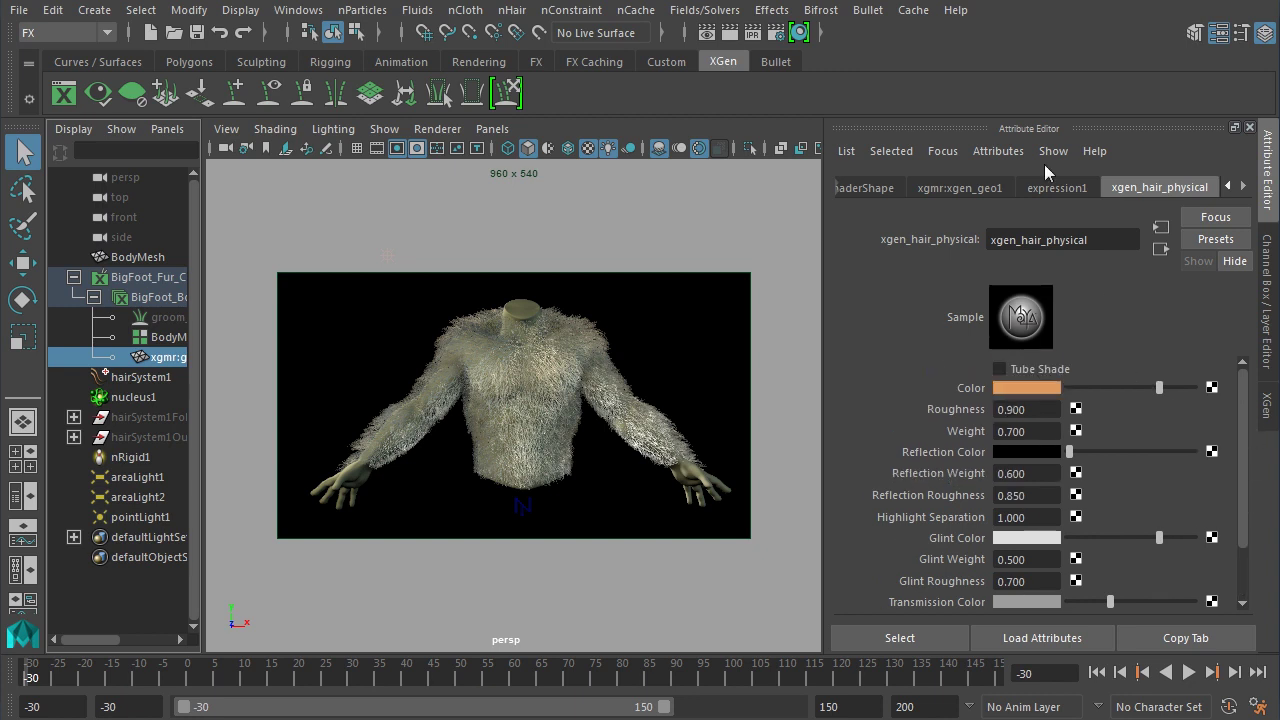
{"action": "left_click", "coordinate": [729, 33]}
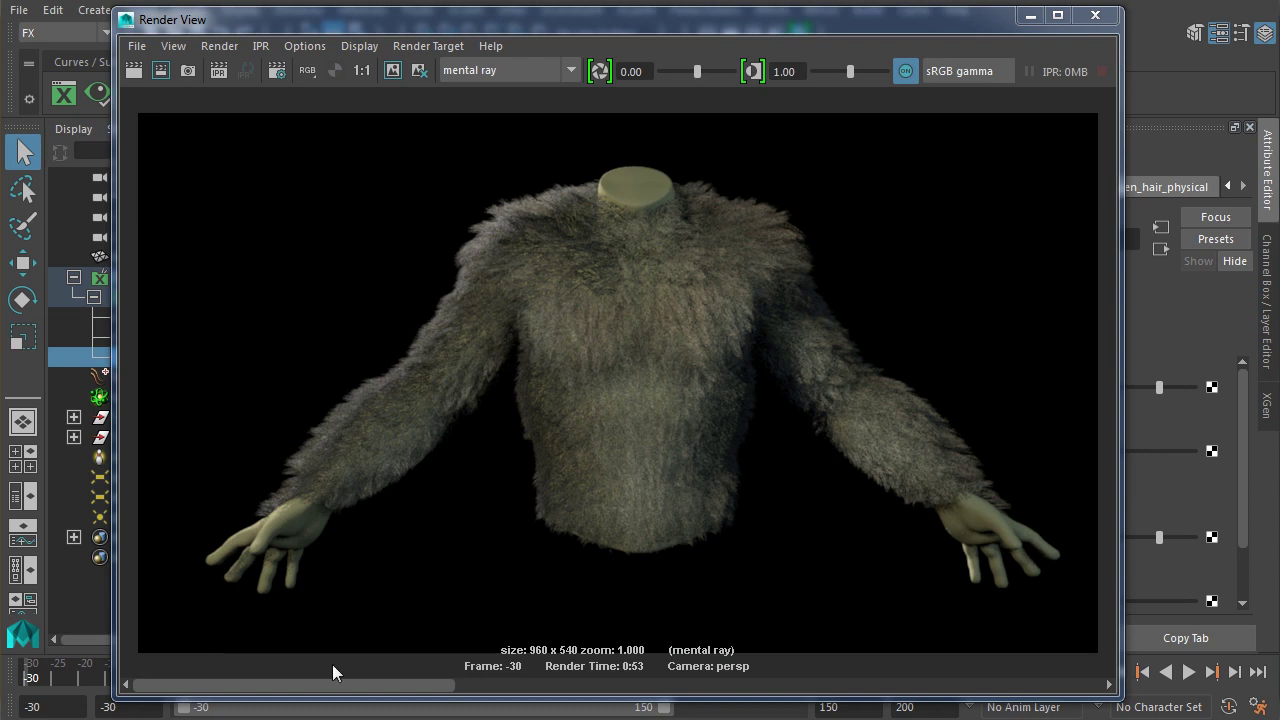
{"action": "left_click_drag", "start_coordinate": [333, 684], "coordinate": [391, 685]}
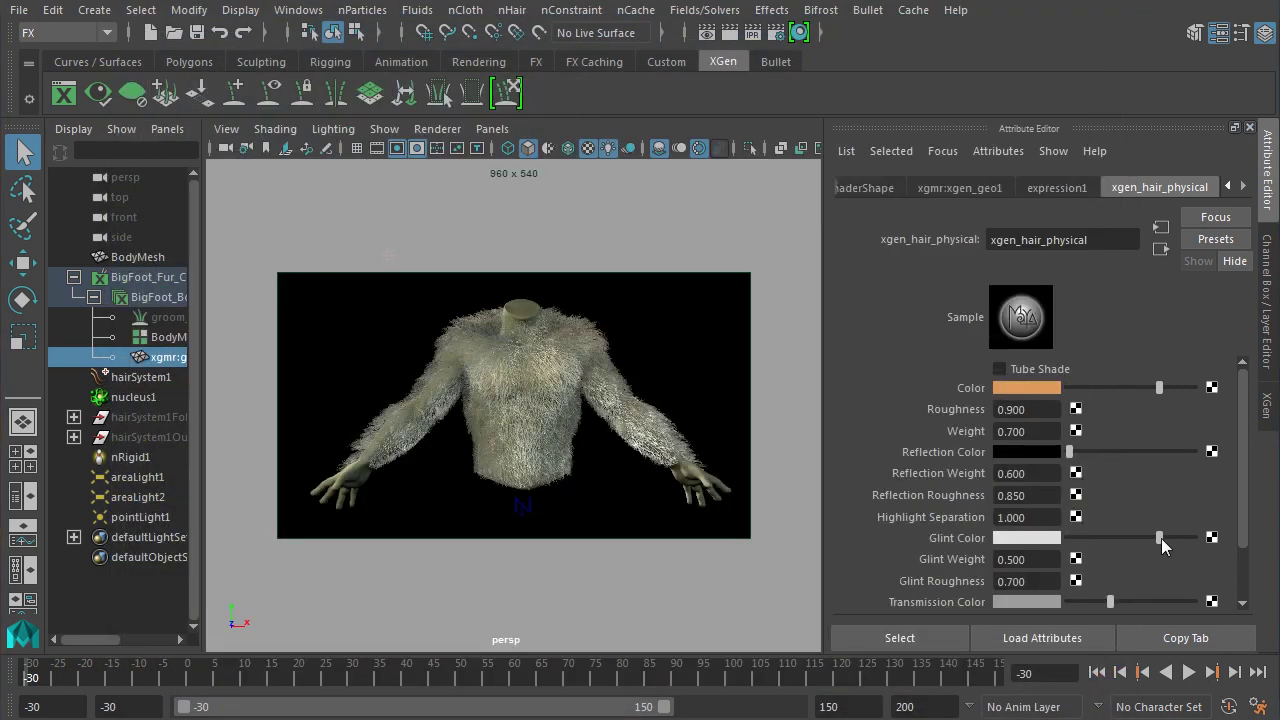
Brighten Glint Color to white, set Glint Weight to 0.8 and raise Reflection Color to dark grey.
{"action": "left_click_drag", "start_coordinate": [1161, 538], "coordinate": [1181, 541]}
{"action": "type", "text": "8"}
{"action": "key", "text": "Return"}
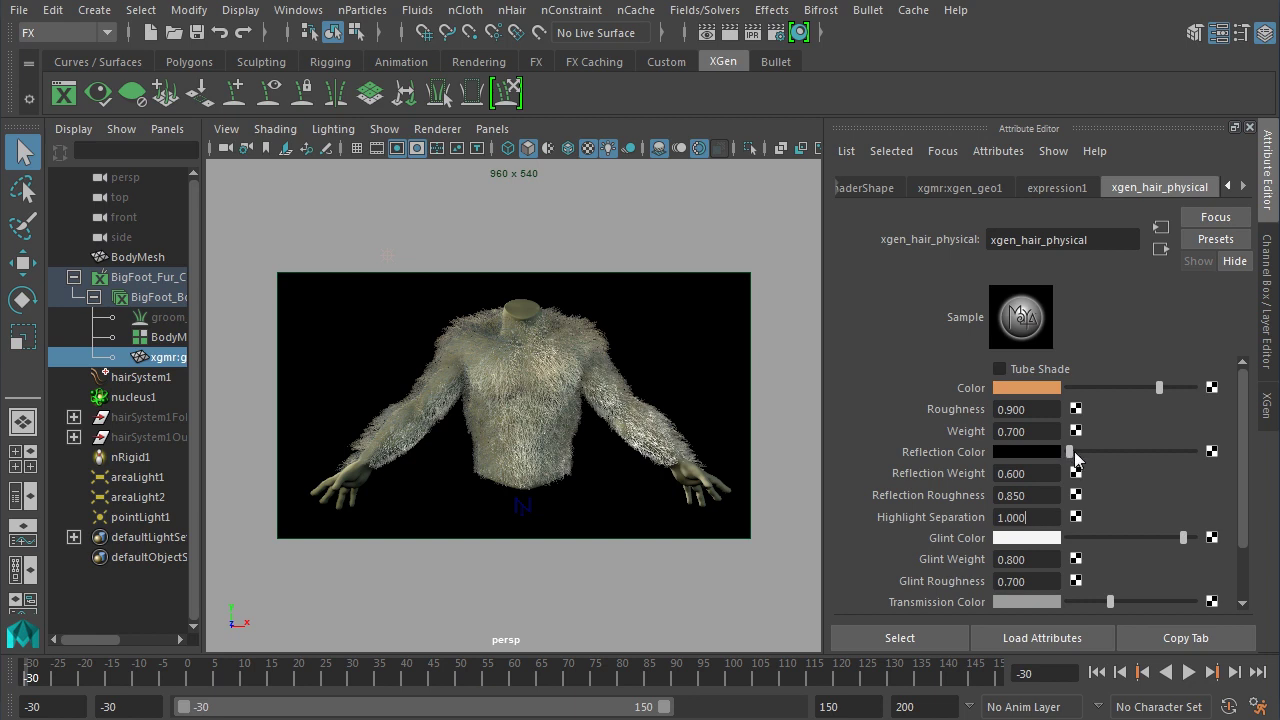
{"action": "left_click_drag", "start_coordinate": [1070, 453], "coordinate": [1088, 457]}
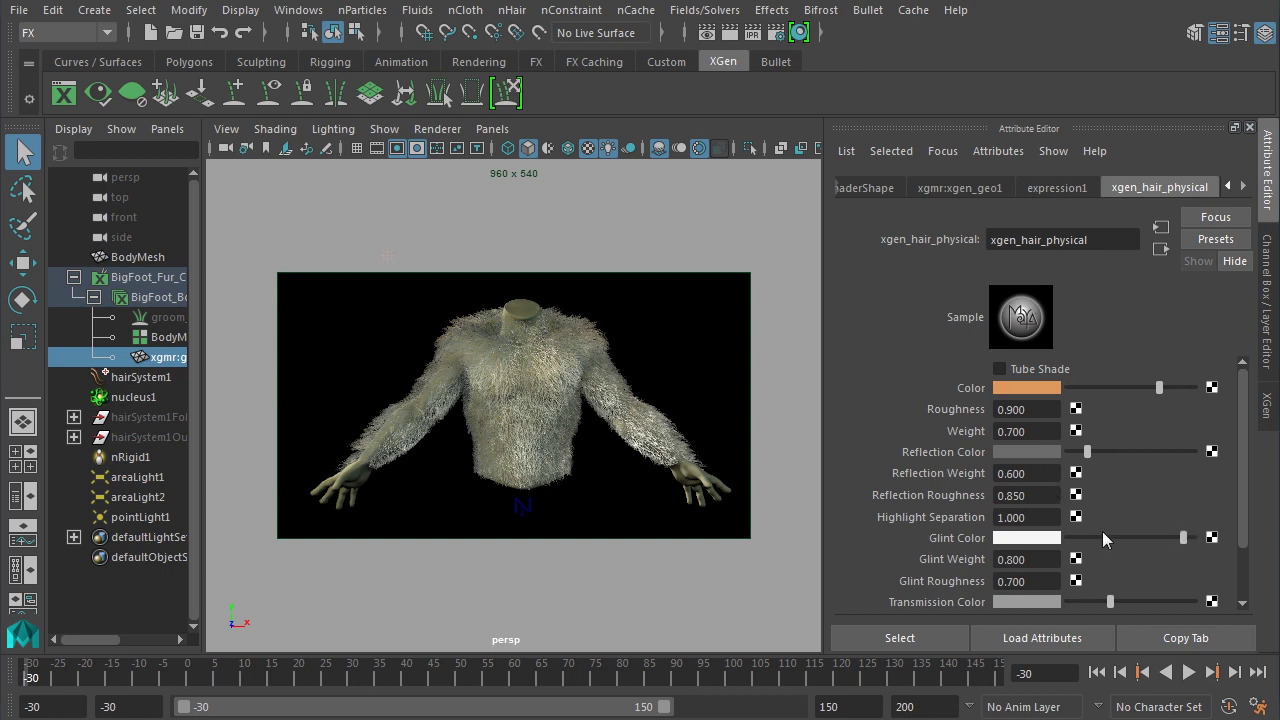
Set Transmission Weight to 0.4 and inspect a render of the fur.
{"action": "scroll", "coordinate": [1220, 541], "scroll_direction": "down", "scroll_amount": 3}
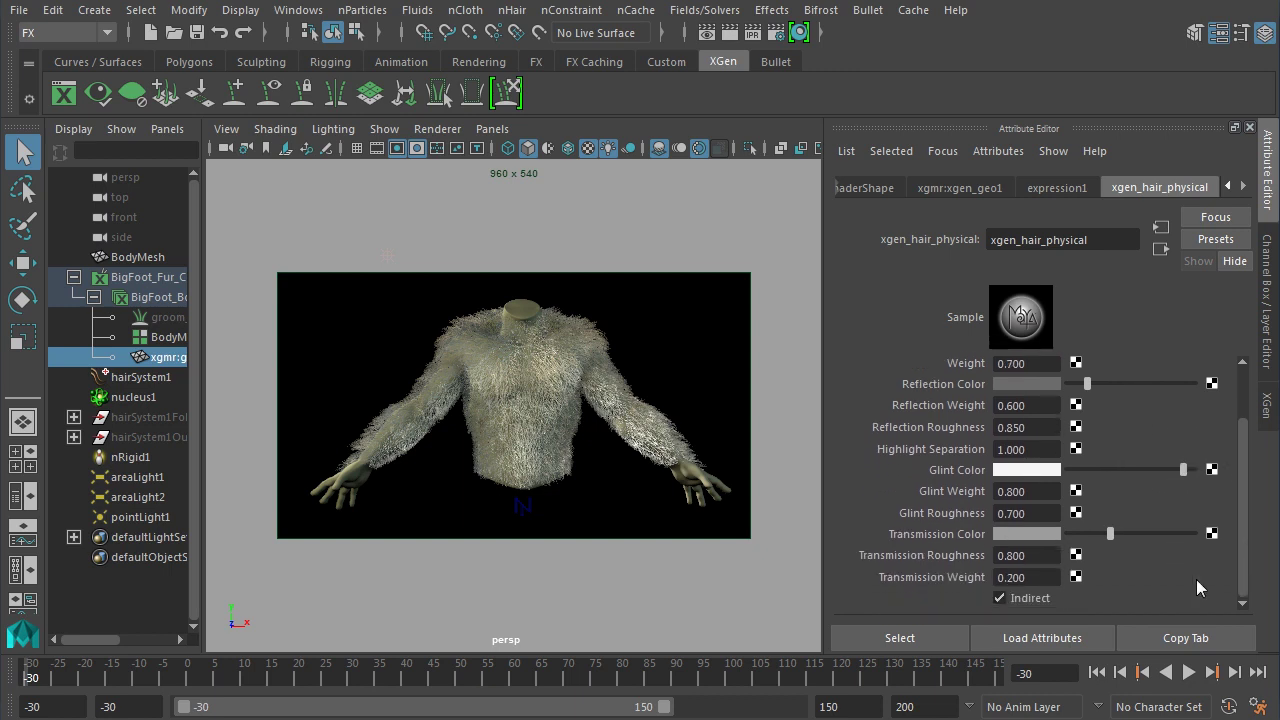
{"action": "double_click", "coordinate": [1014, 574]}
{"action": "type", "text": "5"}
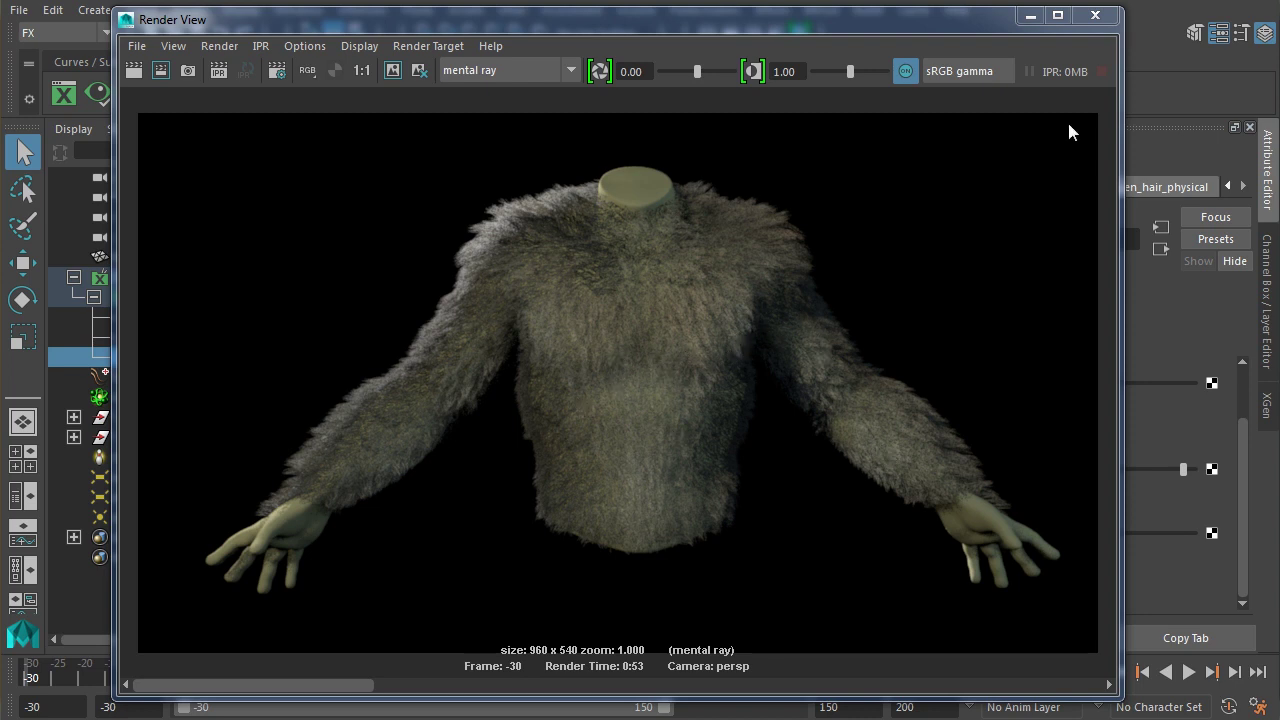
{"action": "left_click", "coordinate": [1095, 15]}
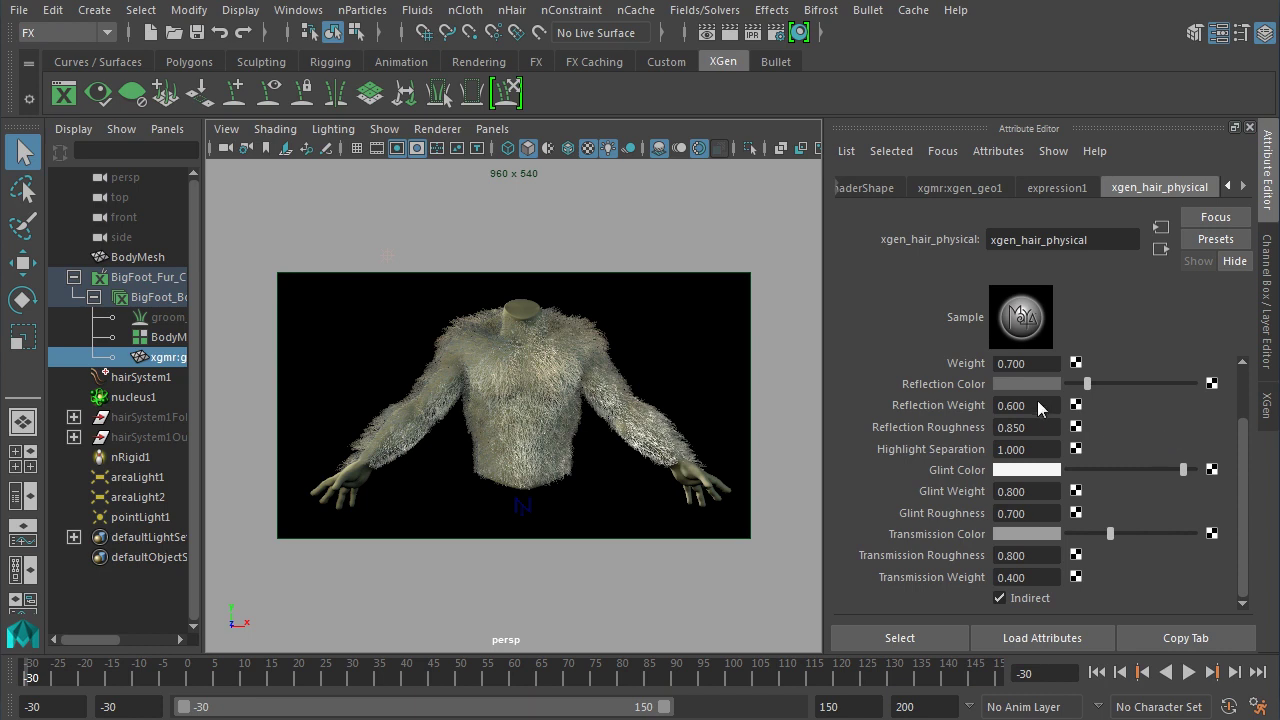
Set both Roughness and Reflection Roughness of the hair material to 0.5.
{"action": "left_click", "coordinate": [1012, 405]}
{"action": "key", "text": "Tab"}
{"action": "left_click_drag", "start_coordinate": [1012, 405], "coordinate": [1018, 406], "text": "ctrl"}
{"action": "type", "text": "5"}
{"action": "key", "text": "Return"}
{"action": "left_click_drag", "start_coordinate": [1246, 446], "coordinate": [1243, 385]}
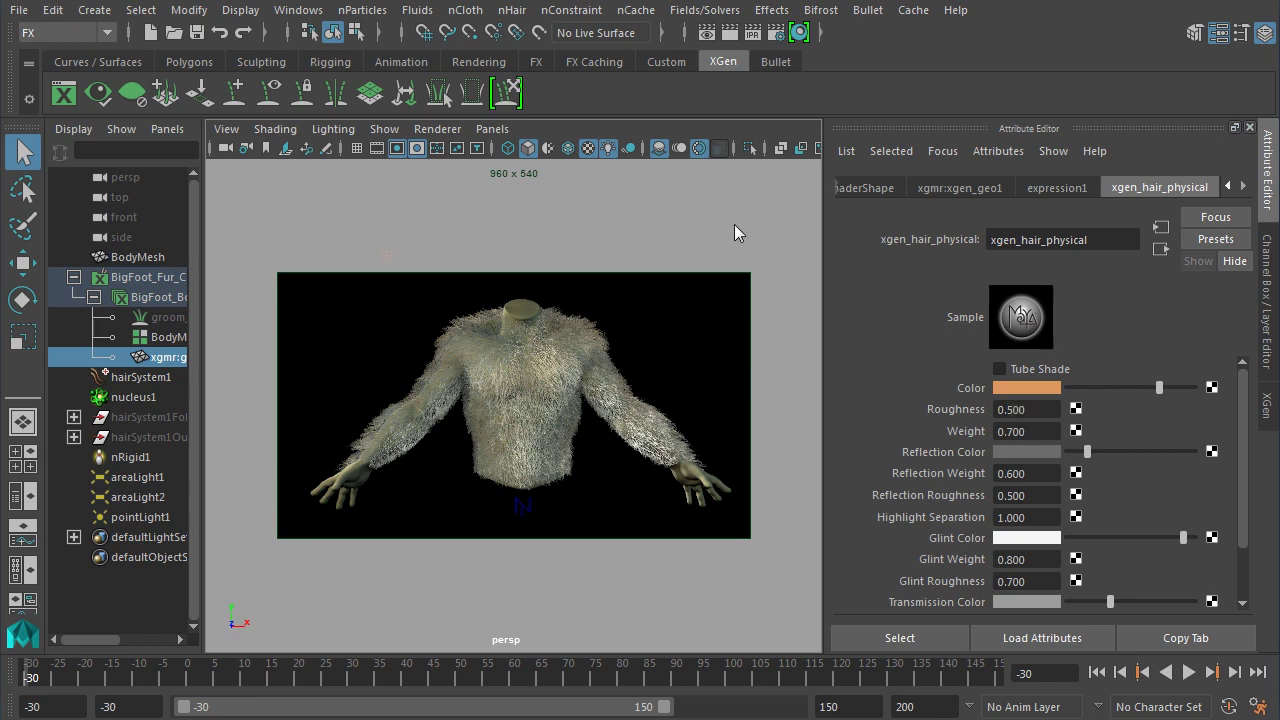
Render the perspective view to check the fur with the updated roughness values, and close the render.
{"action": "left_click", "coordinate": [730, 32]}
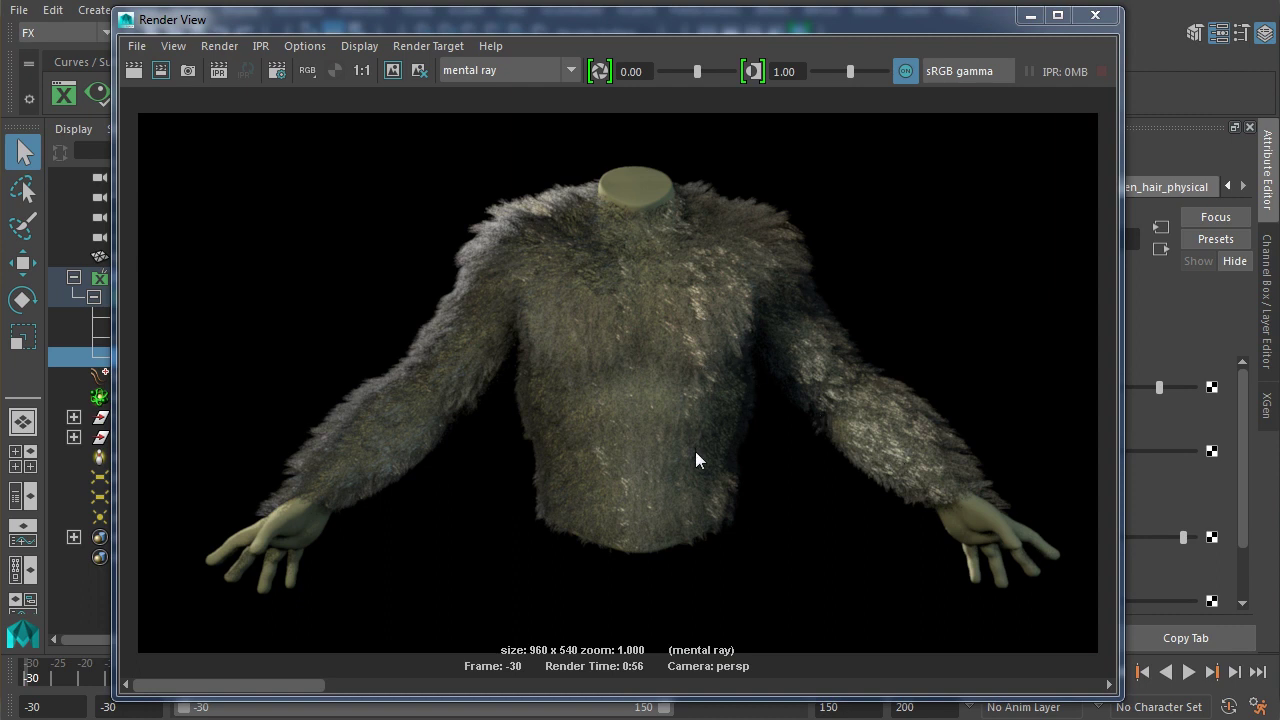
{"action": "left_click", "coordinate": [1095, 15]}
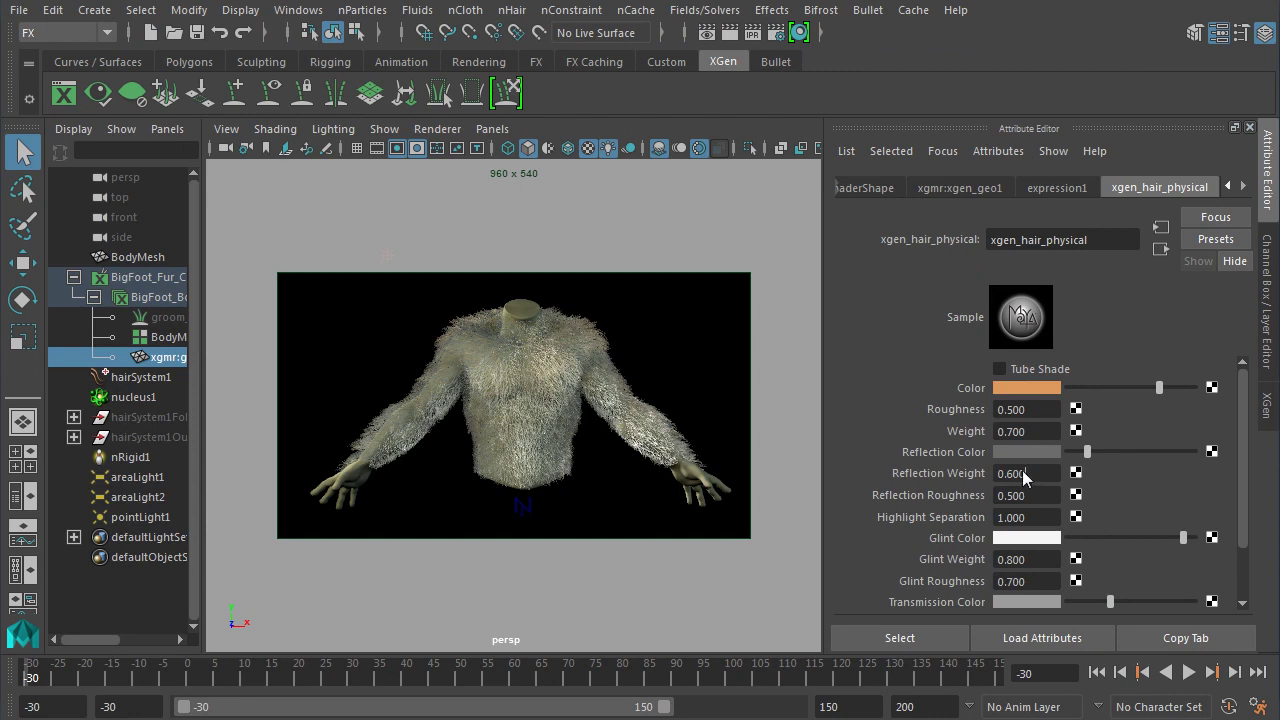
Set the hair material's Reflection Roughness to 0.6 and its Roughness to 0.65.
{"action": "left_click_drag", "start_coordinate": [1008, 464], "coordinate": [1010, 493]}
{"action": "type", "text": "6"}
{"action": "key", "text": "Return"}
{"action": "left_click_drag", "start_coordinate": [1029, 409], "coordinate": [1010, 408]}
{"action": "type", "text": "6"}
Lighten the hair material's Reflection Color slightly and brighten its Transmission Color to light grey.
{"action": "left_click_drag", "start_coordinate": [1087, 453], "coordinate": [1094, 453]}
{"action": "scroll", "coordinate": [1238, 525], "scroll_direction": "down", "scroll_amount": 2}
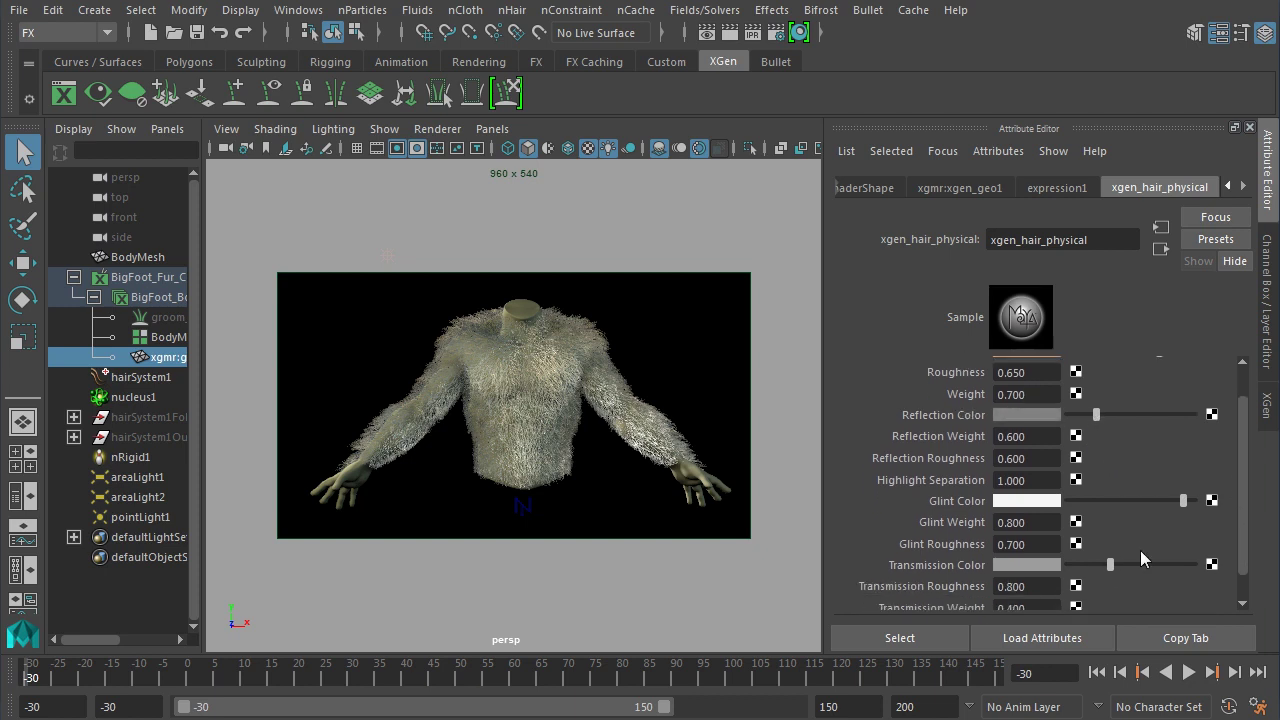
{"action": "left_click_drag", "start_coordinate": [1112, 564], "coordinate": [1155, 566]}
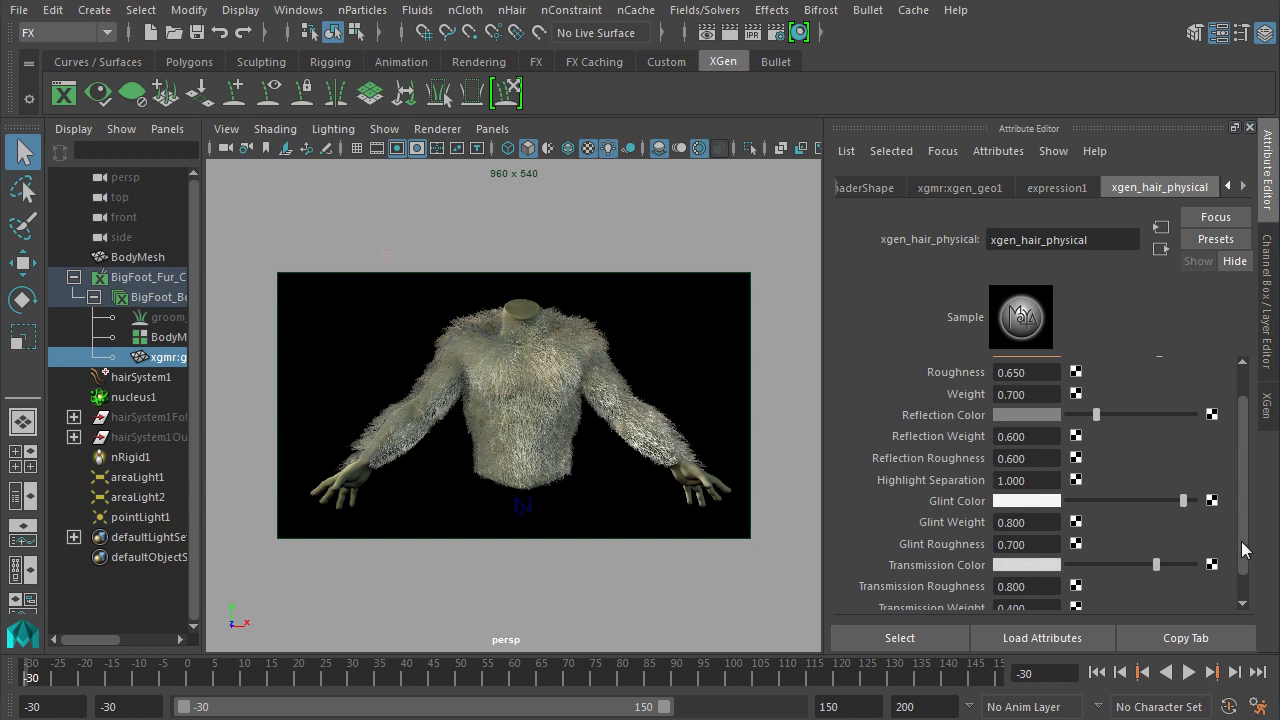
Set the hair material's Transmission Weight to 0.6 and Transmission Roughness to 0.7.
{"action": "scroll", "coordinate": [1243, 550], "scroll_direction": "down", "scroll_amount": 2}
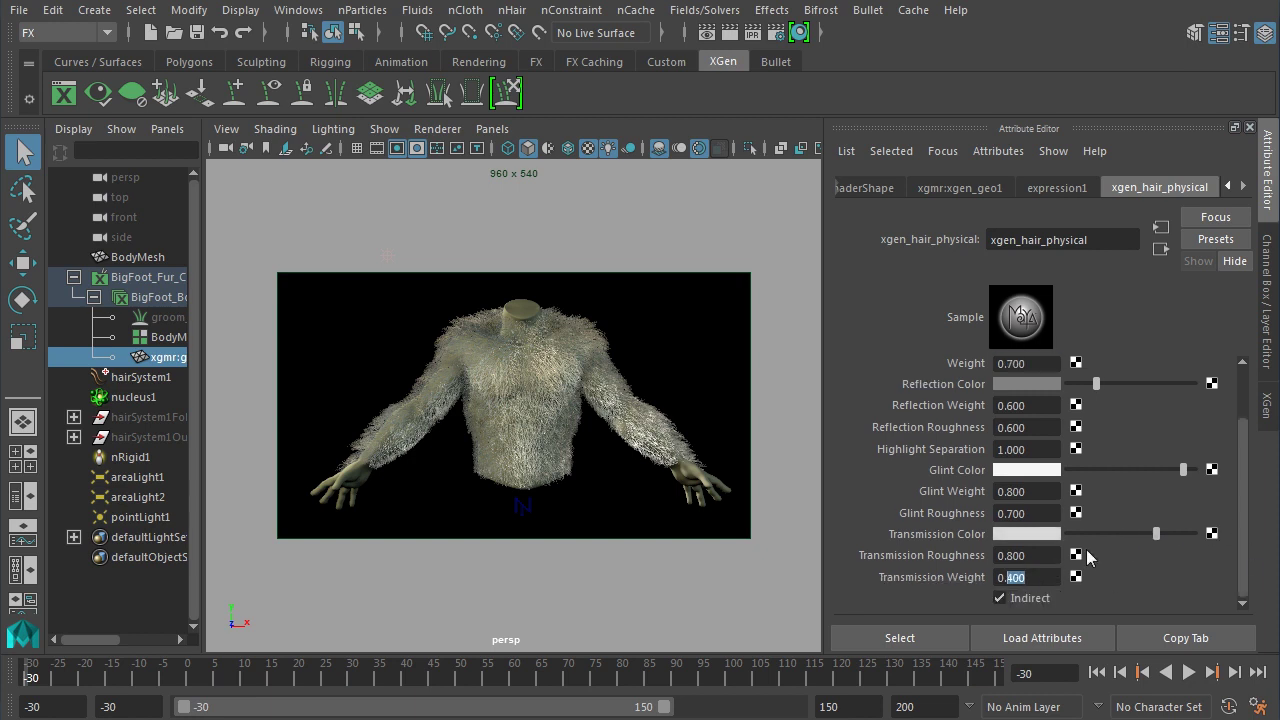
{"action": "type", "text": "600"}
{"action": "left_click", "coordinate": [1050, 556]}
{"action": "left_click_drag", "start_coordinate": [1032, 556], "coordinate": [1008, 540]}
{"action": "type", "text": "7"}
{"action": "left_click_drag", "start_coordinate": [1246, 566], "coordinate": [1246, 496]}
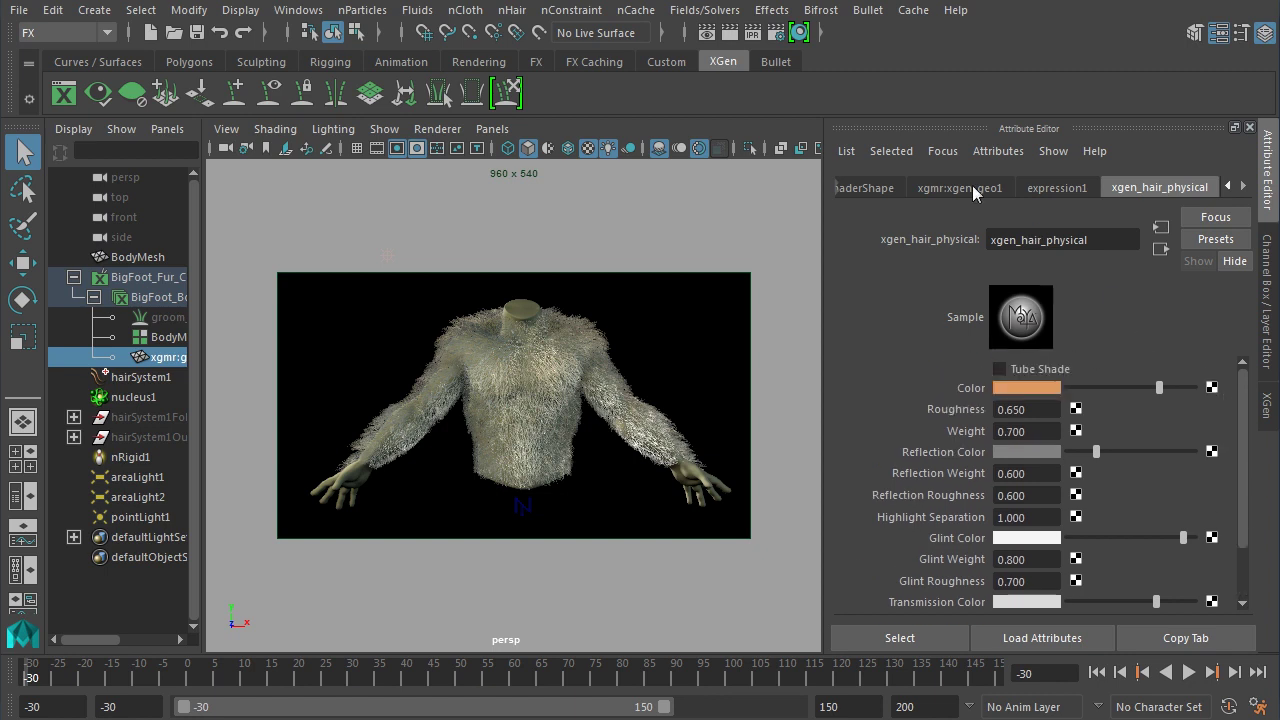
In the mental ray render settings, set Overall Quality to 0.50 and the Indirect Diffuse (GI) Mode to Finalgather.
{"action": "left_click", "coordinate": [776, 32]}
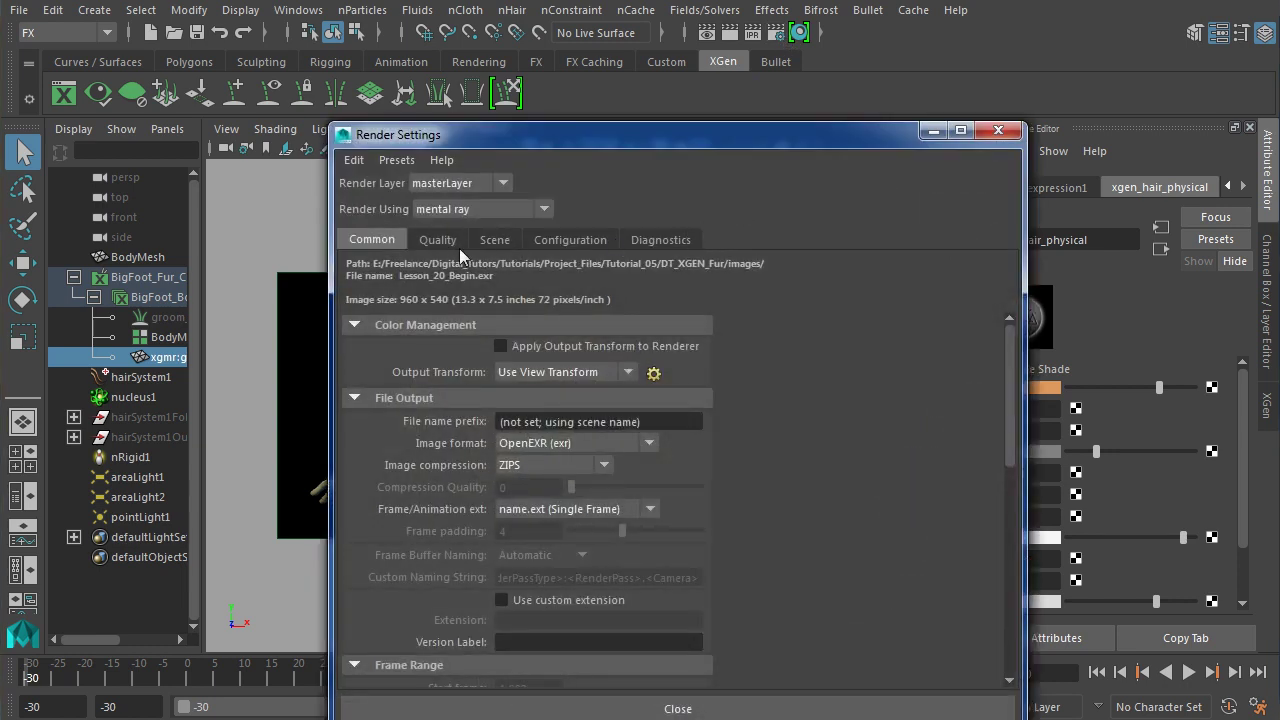
{"action": "left_click", "coordinate": [440, 240]}
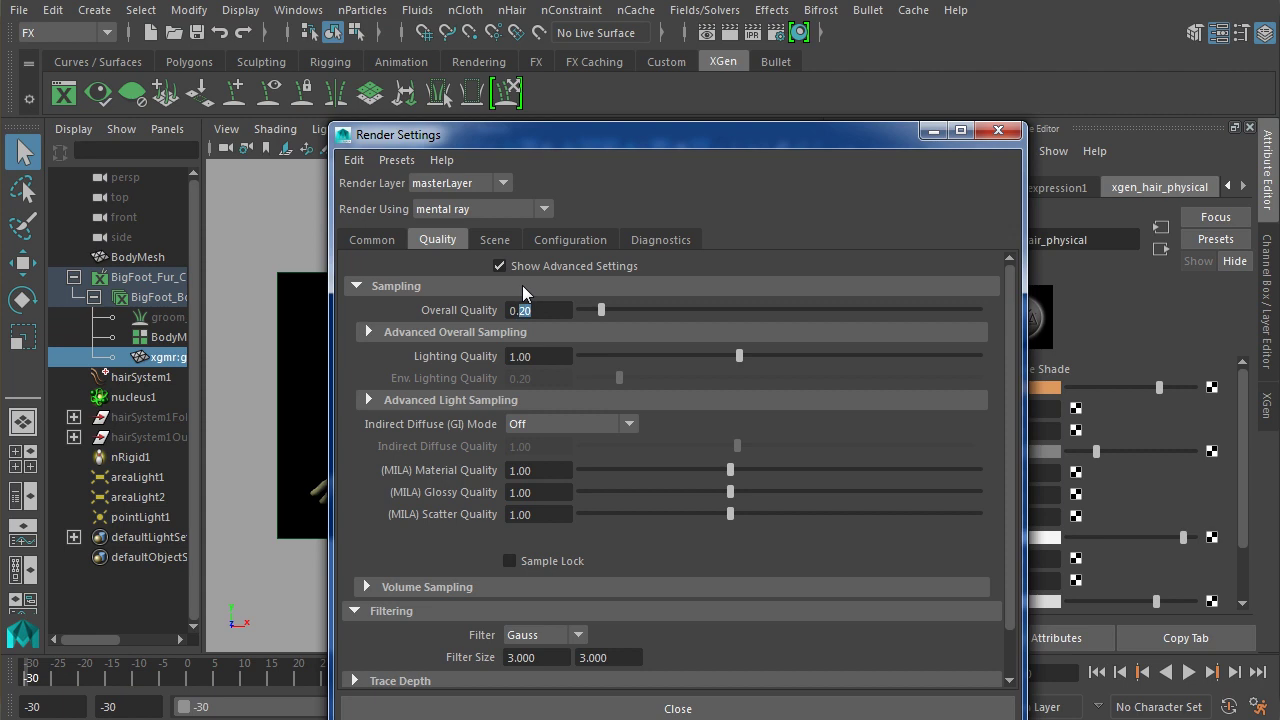
{"action": "type", "text": "8"}
{"action": "key", "text": "Return"}
{"action": "left_click", "coordinate": [555, 424]}
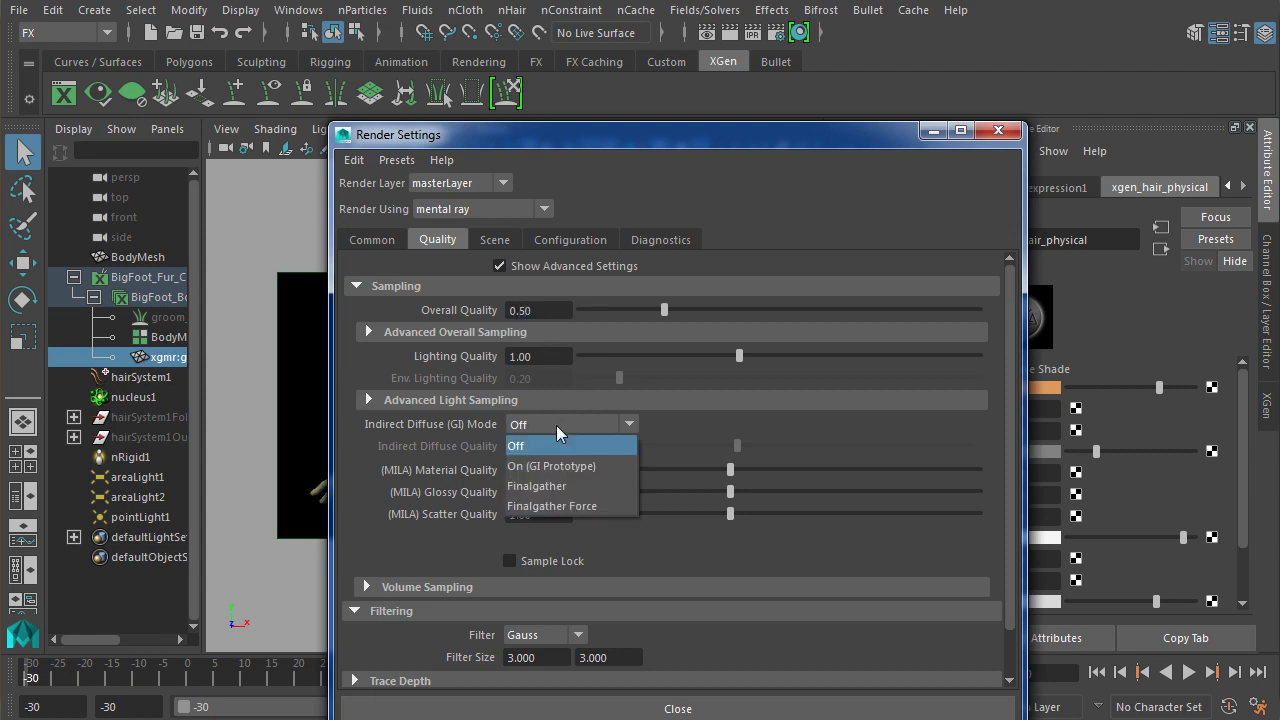
{"action": "left_click", "coordinate": [549, 487]}
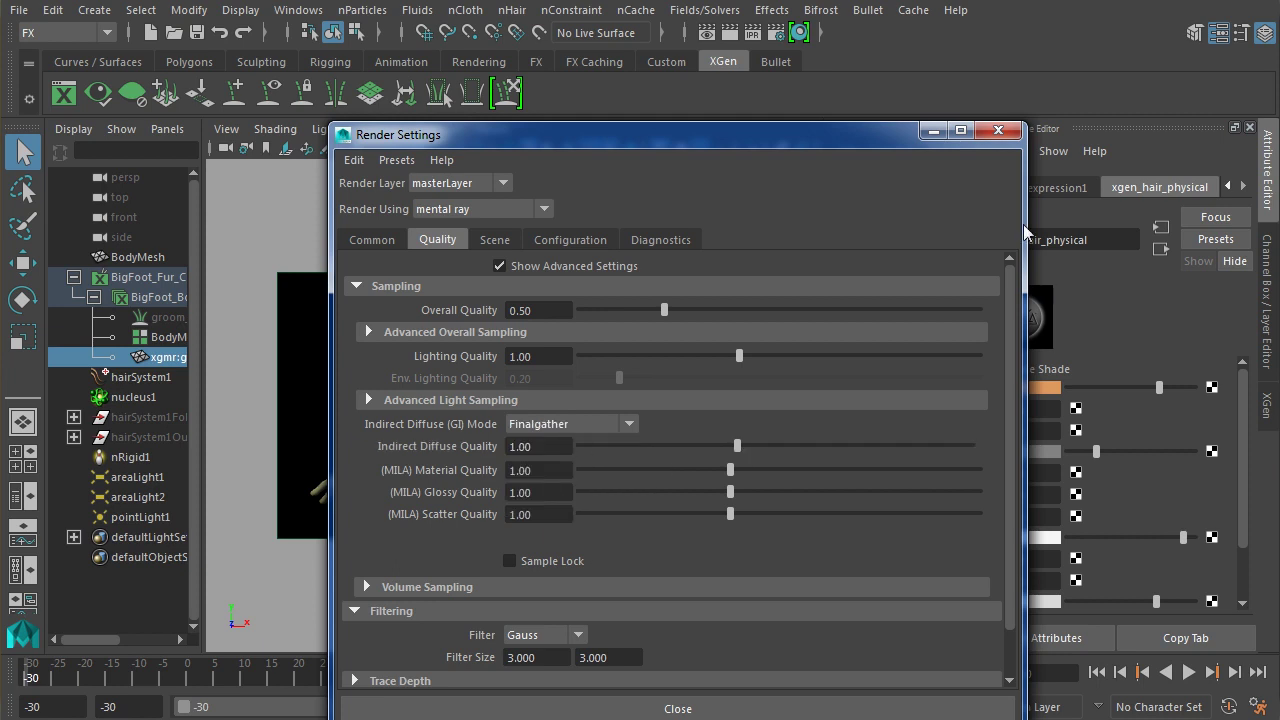
{"action": "left_click", "coordinate": [998, 130]}
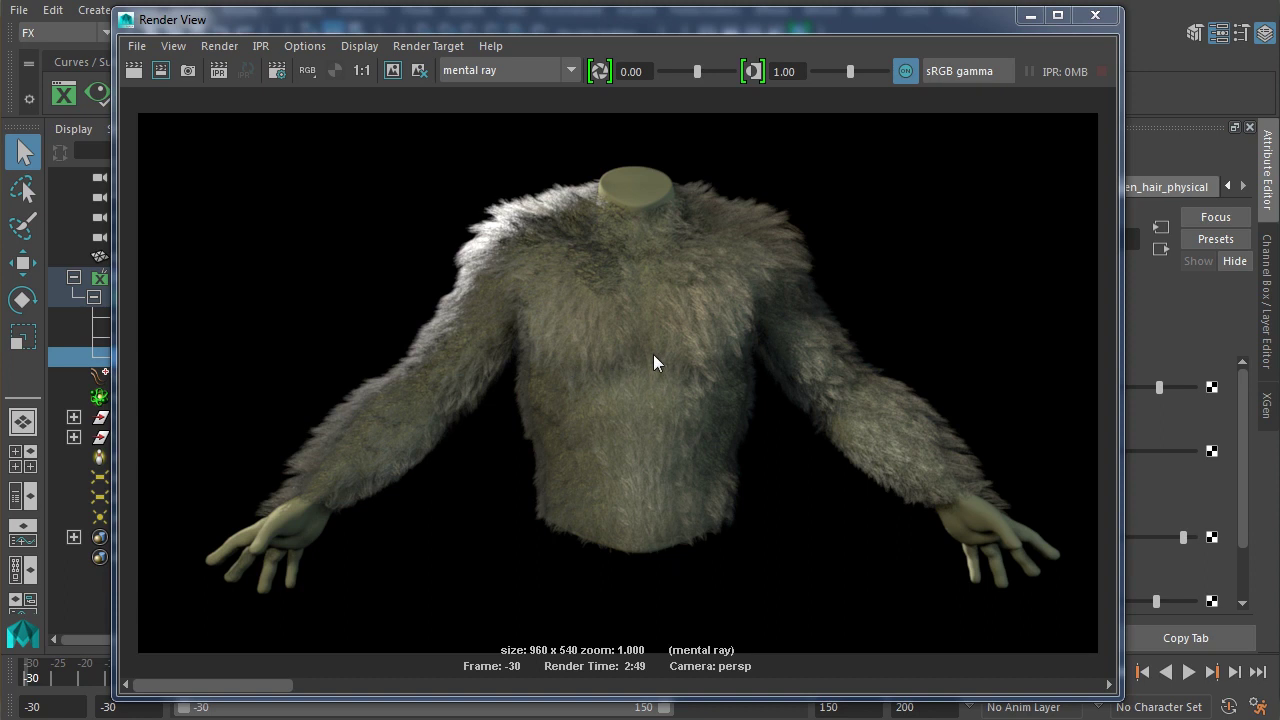
Examine the chest, neck and shoulder fur up close in the new render, restore its 1:1 size and close it.
{"action": "scroll", "coordinate": [660, 353], "scroll_direction": "up", "scroll_amount": 4}
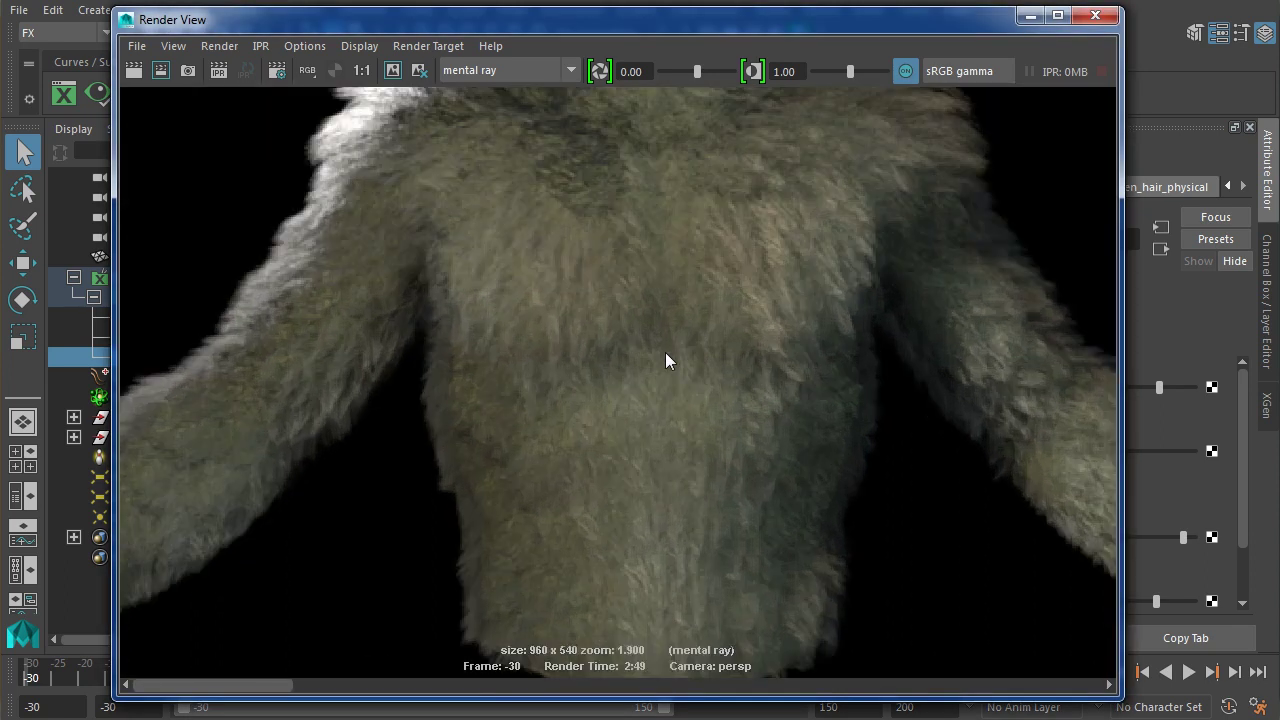
{"action": "scroll", "coordinate": [680, 335], "scroll_direction": "up", "scroll_amount": 3}
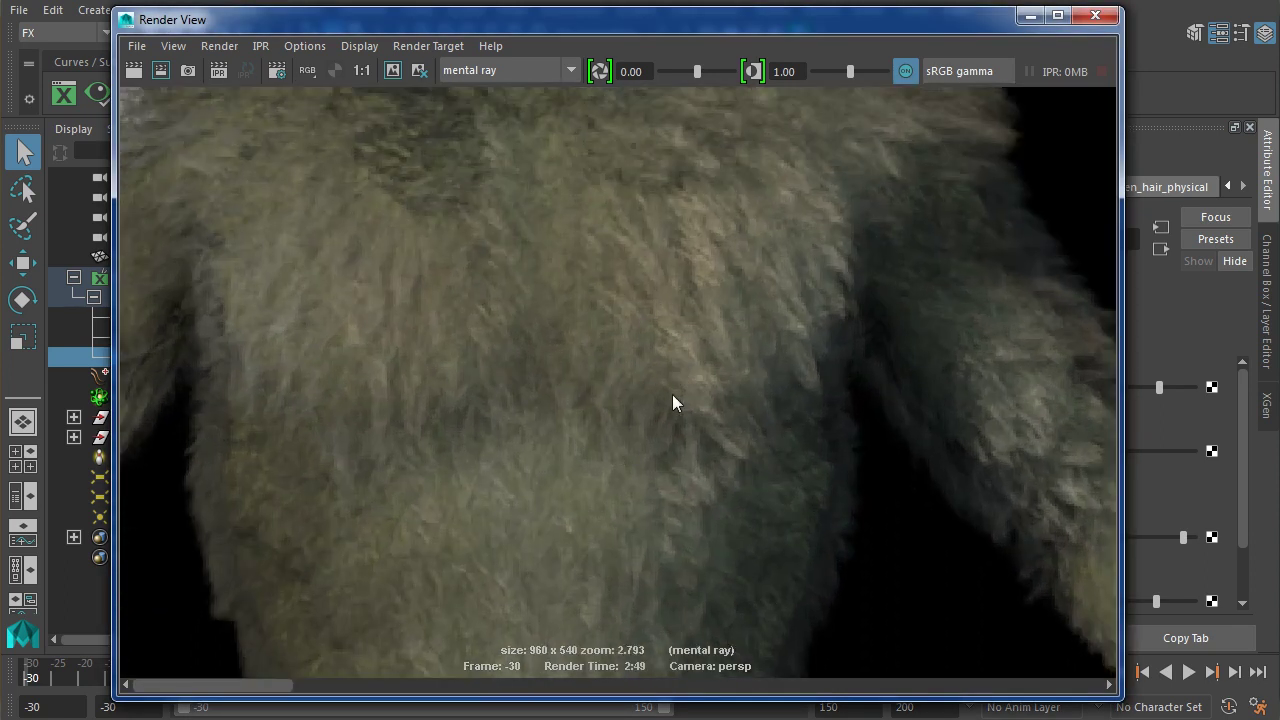
{"action": "middle_click_drag", "start_coordinate": [672, 401], "coordinate": [657, 368], "text": "alt"}
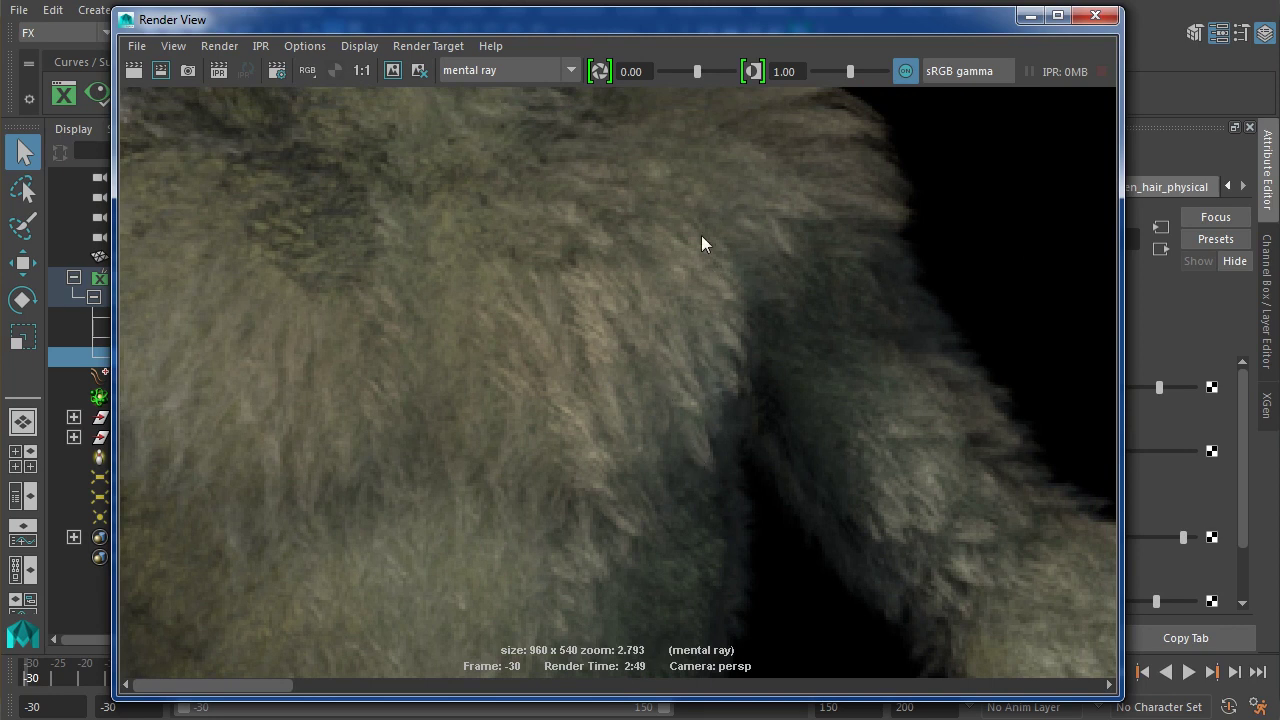
{"action": "middle_click_drag", "start_coordinate": [701, 242], "coordinate": [616, 229], "text": "alt"}
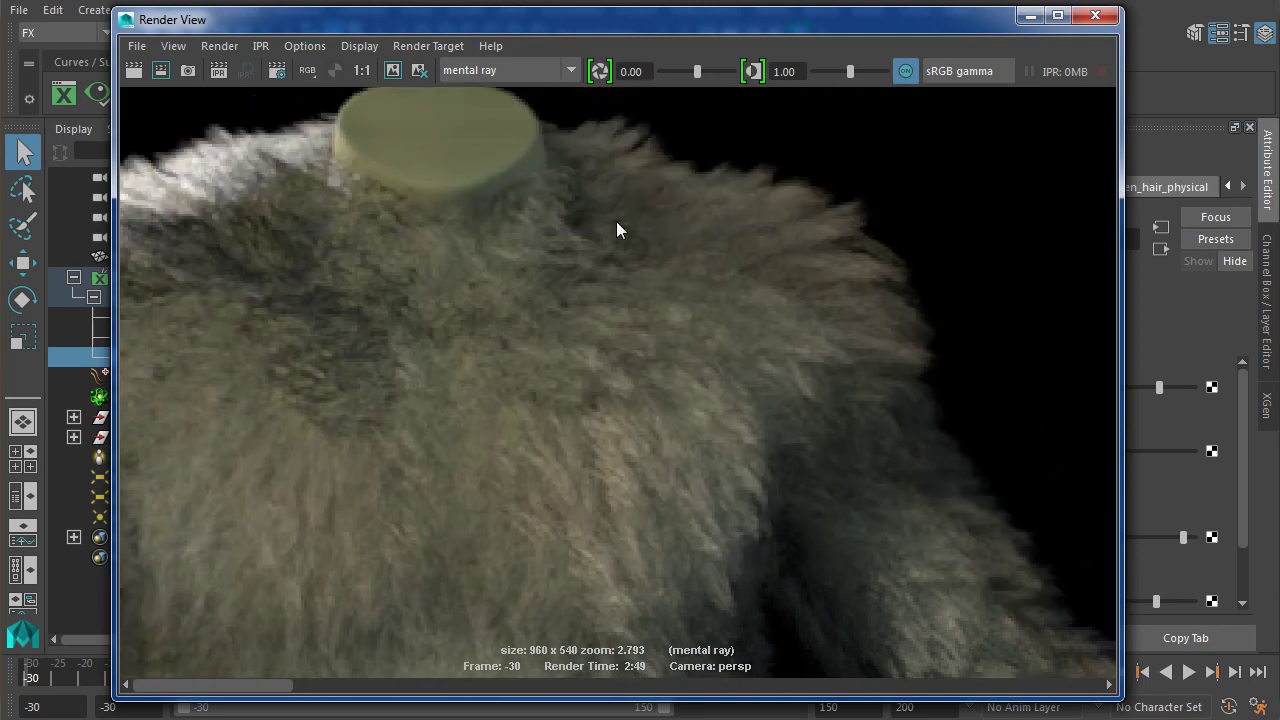
{"action": "left_click", "coordinate": [366, 71]}
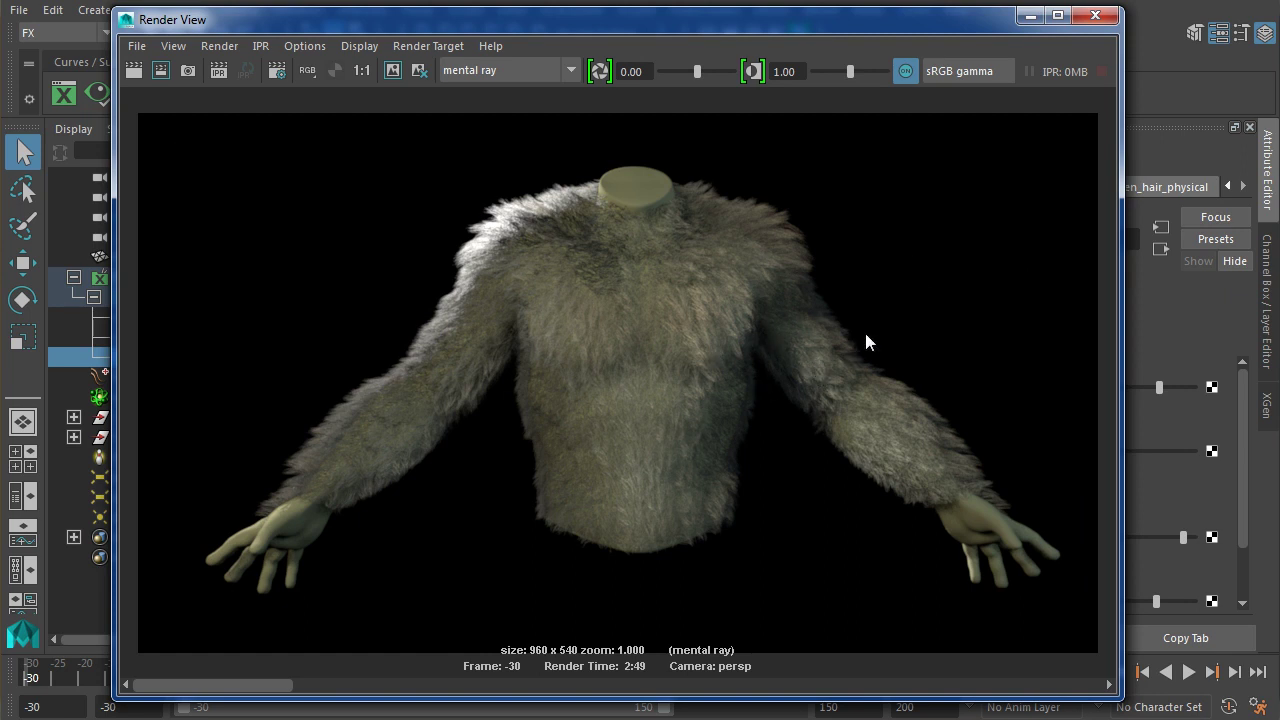
{"action": "left_click", "coordinate": [1095, 15]}
{"action": "scroll", "coordinate": [1243, 435], "scroll_direction": "down", "scroll_amount": 1}
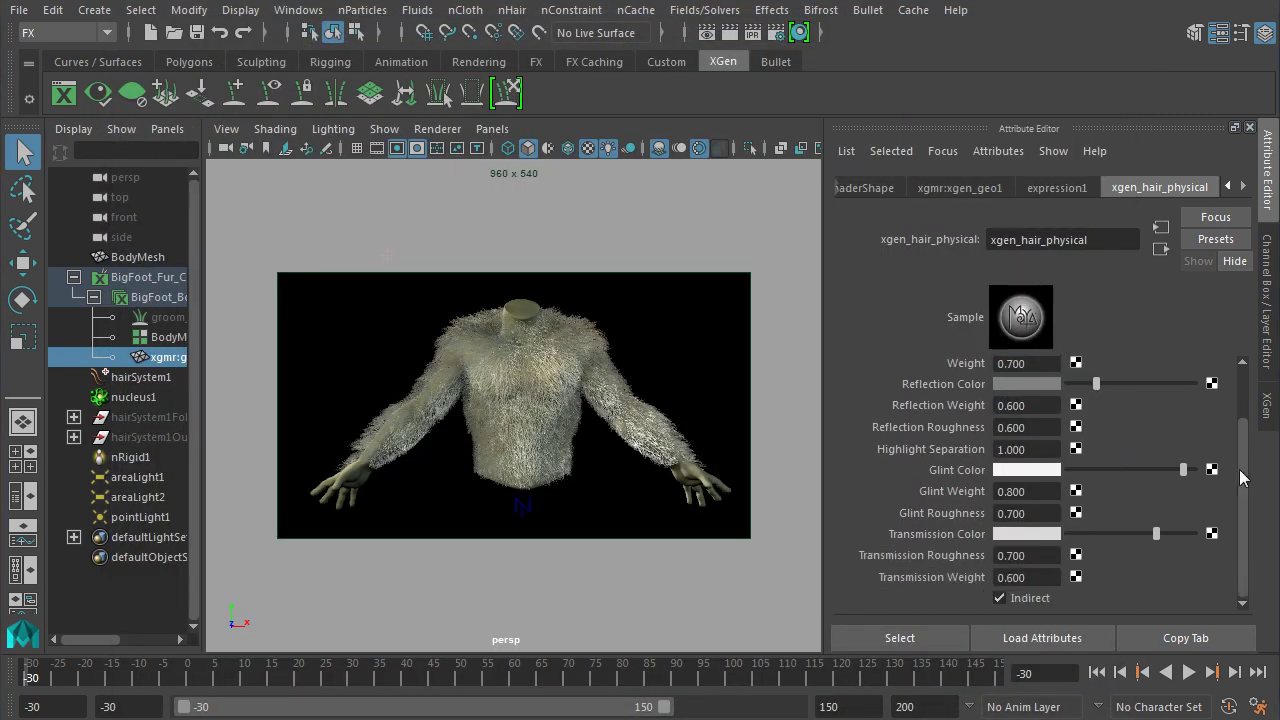
{"action": "scroll", "coordinate": [1245, 482], "scroll_direction": "up", "scroll_amount": 1}
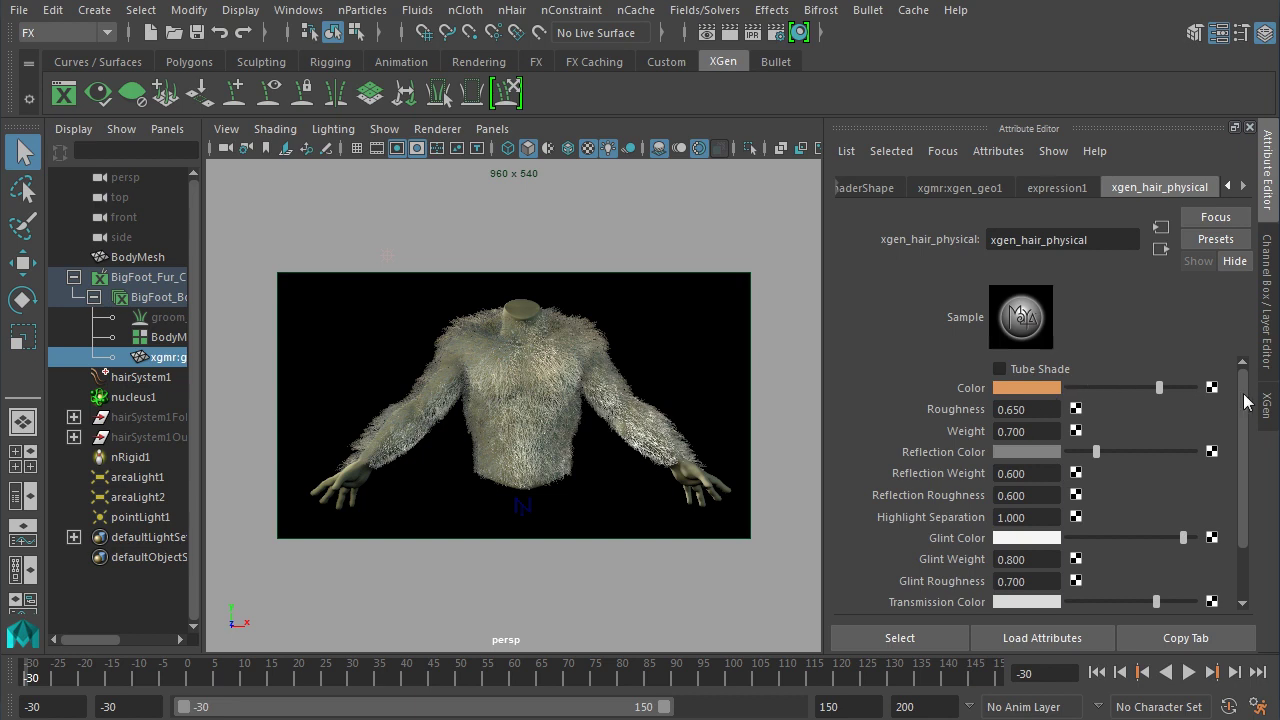
{"action": "mouse_move", "coordinate": [1247, 400]}
{"action": "left_mouse_down"}
{"action": "mouse_move", "coordinate": [1247, 472]}
{"action": "mouse_move", "coordinate": [1247, 392]}
{"action": "left_mouse_up"}
{"action": "left_click_drag", "start_coordinate": [1247, 457], "coordinate": [1241, 420]}
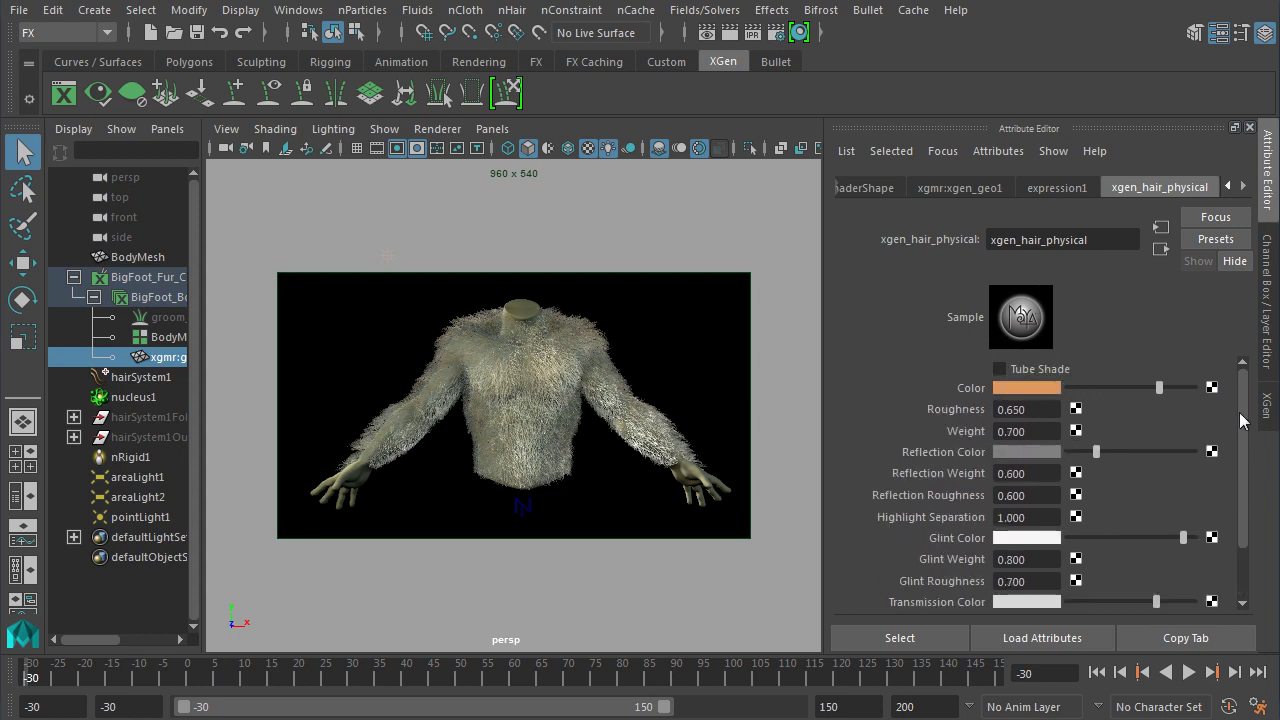